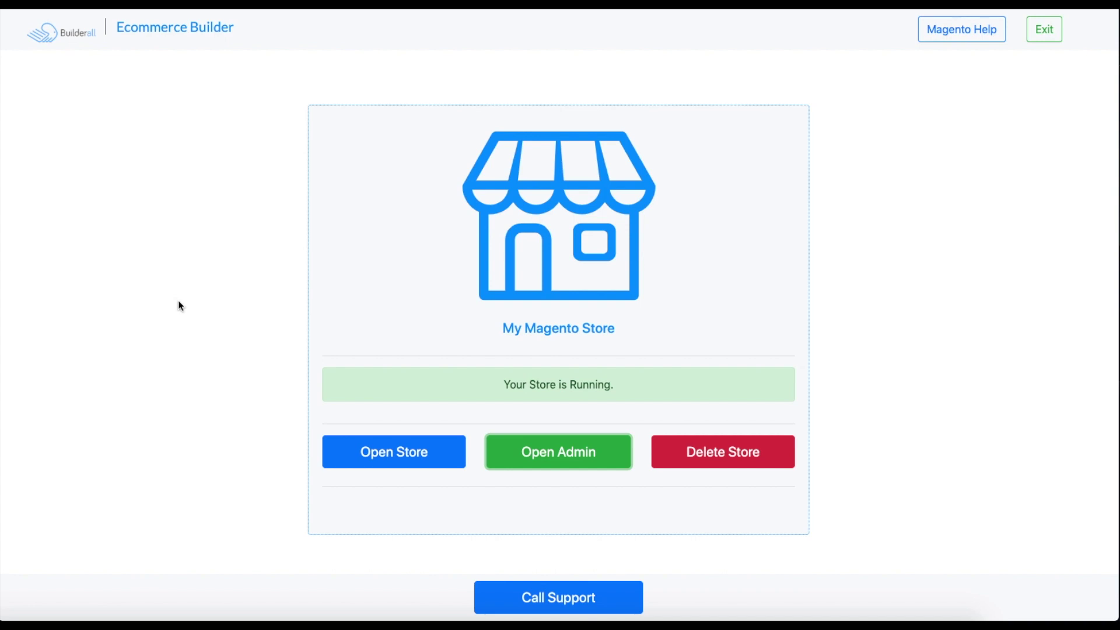
Open the store's admin and bring up the Default Store View's design configuration for editing.
click(557, 459)
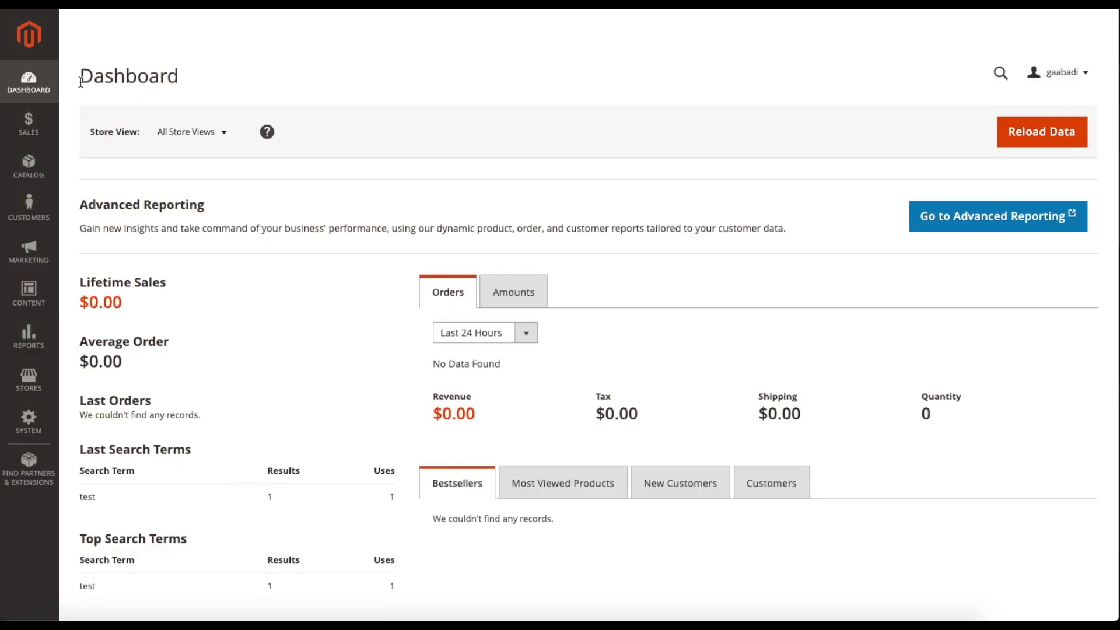
scroll(35, 292, down, 1)
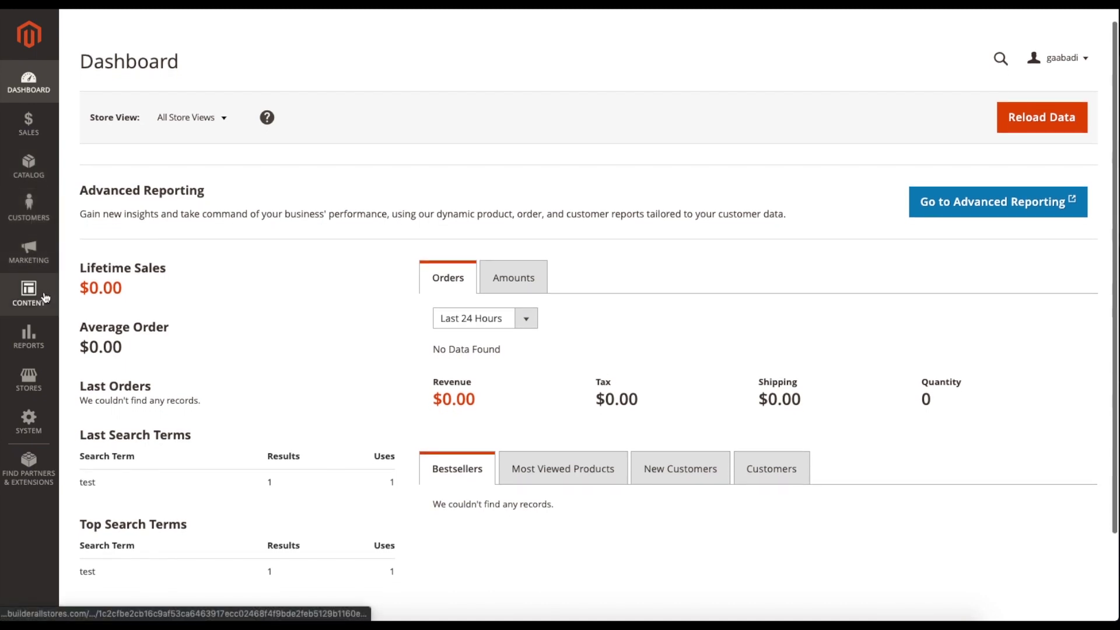
click(44, 296)
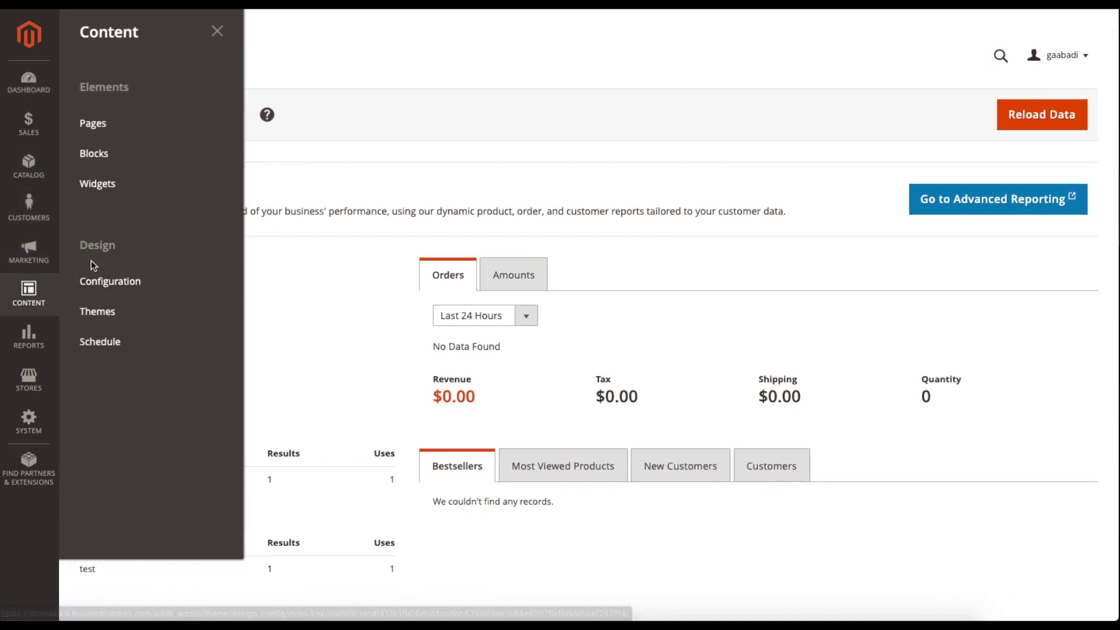
scroll(115, 291, up, 1)
click(110, 281)
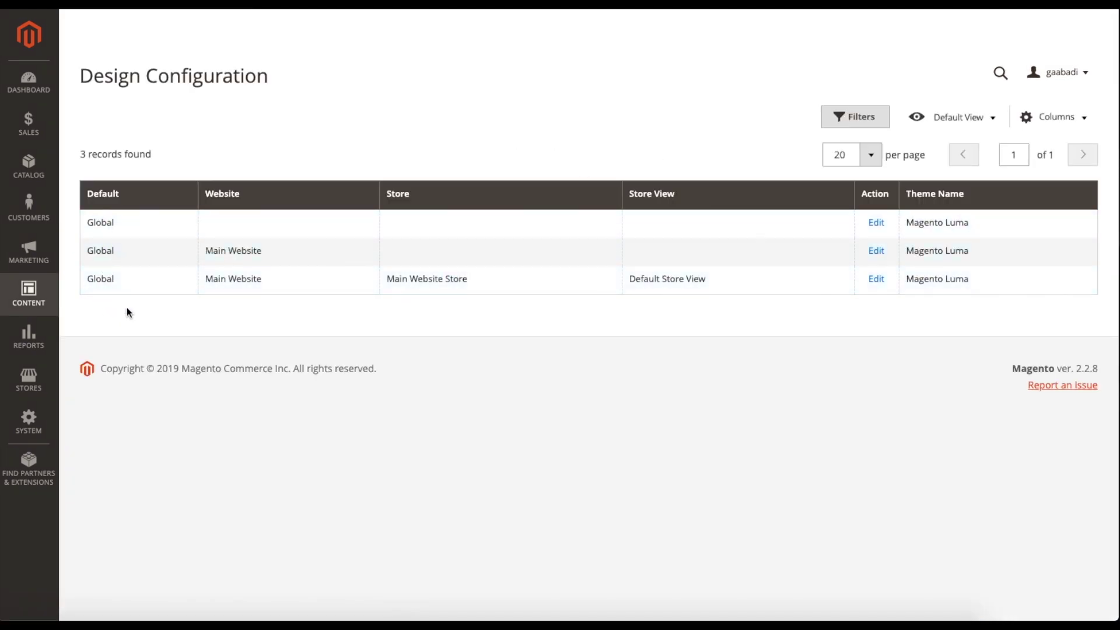
click(874, 286)
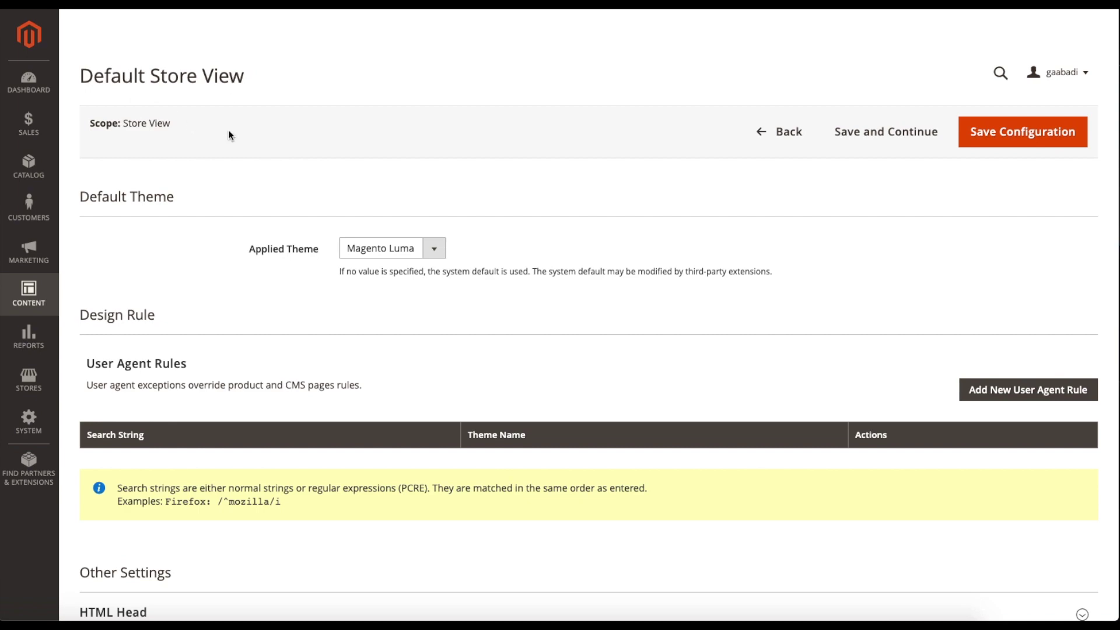
Look over the default theme, design rule and other settings sections of the Default Store View configuration.
scroll(175, 230, down, 5)
scroll(151, 315, down, 3)
scroll(152, 320, up, 6)
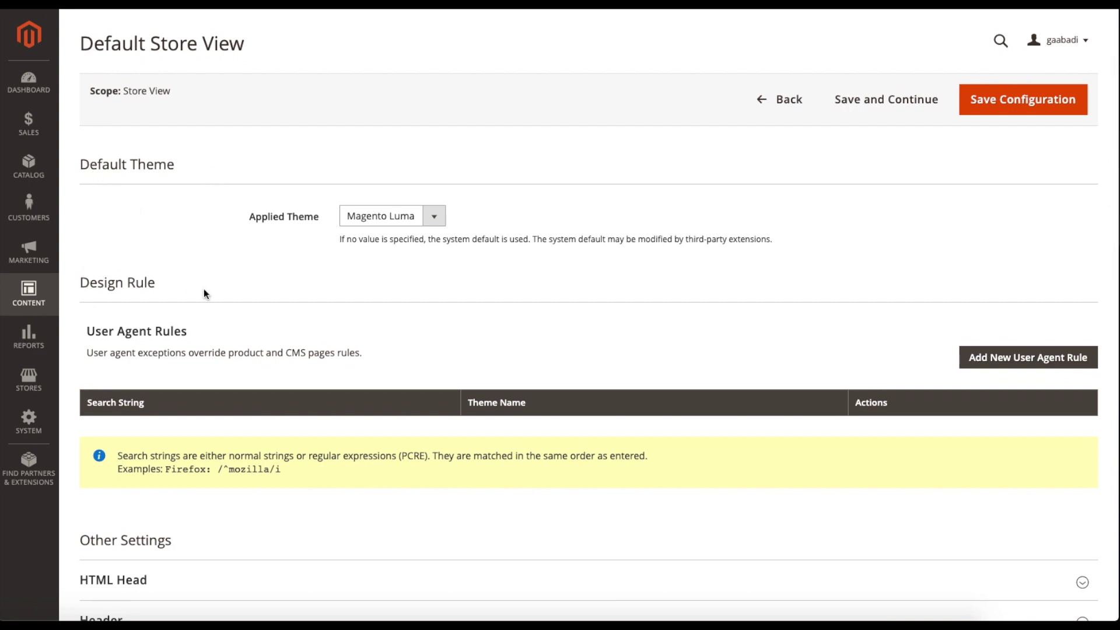
scroll(285, 290, down, 4)
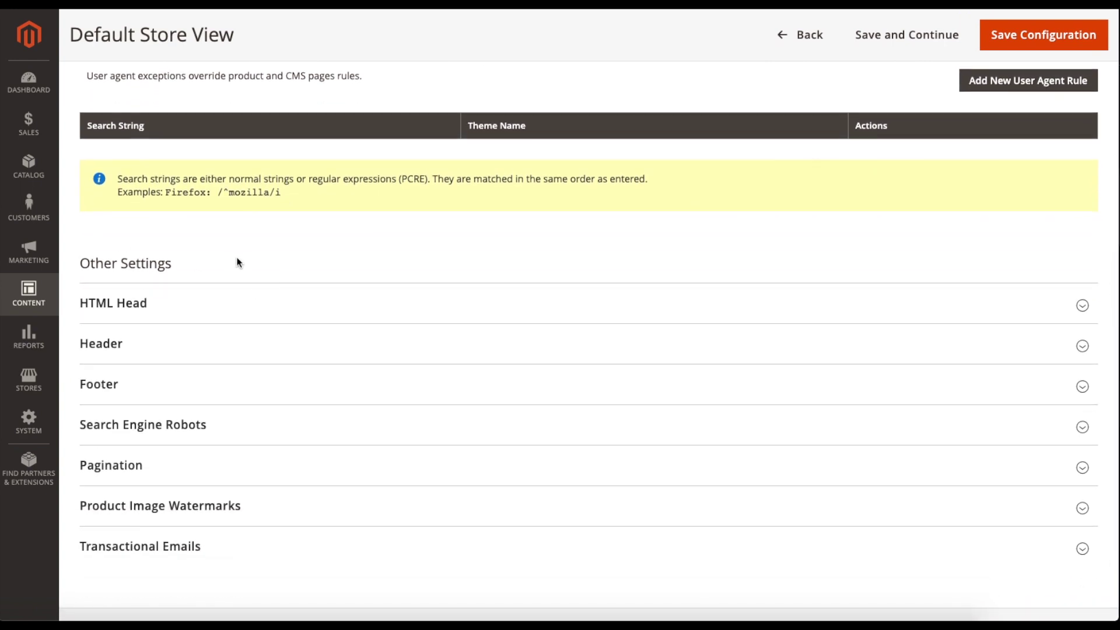
scroll(238, 263, down, 1)
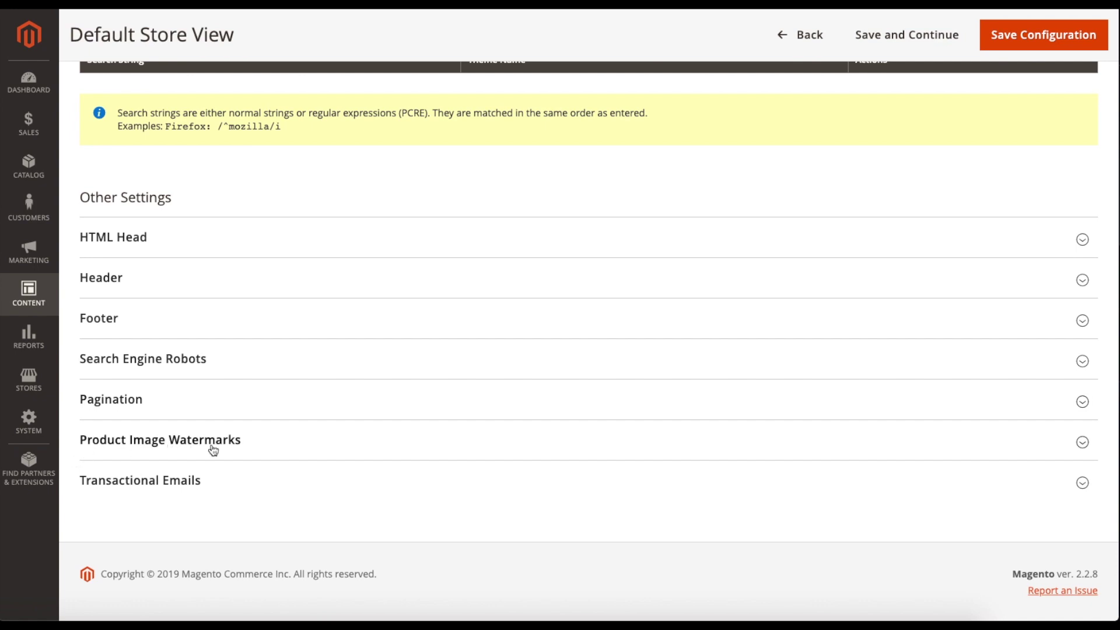
scroll(327, 317, up, 1)
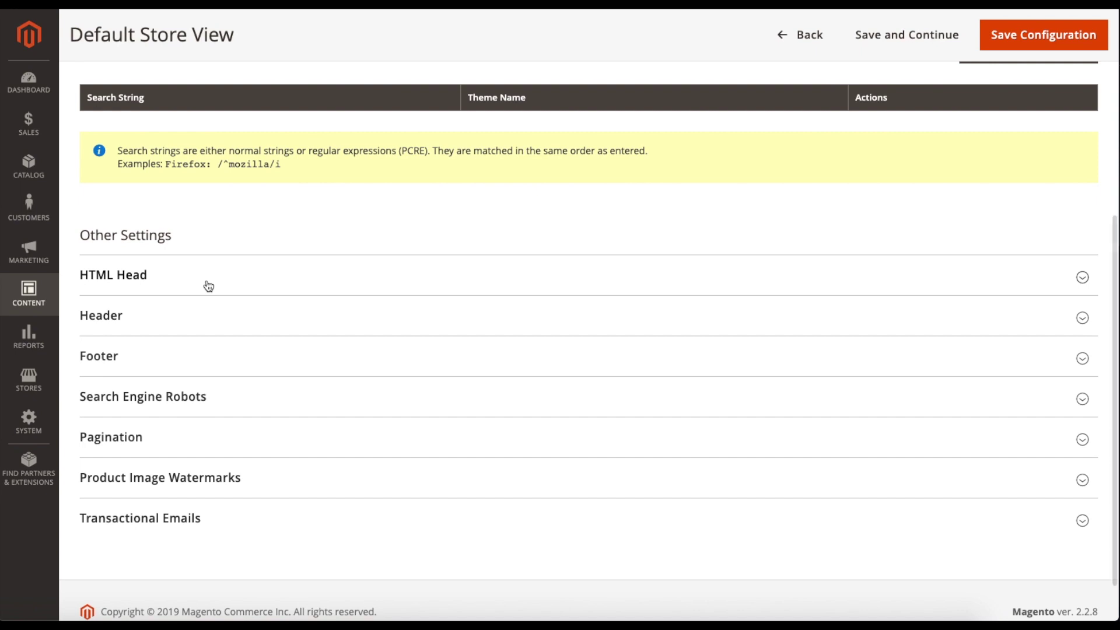
Expand the HTML Head settings and examine the favicon and default page title fields.
click(208, 284)
scroll(220, 322, down, 1)
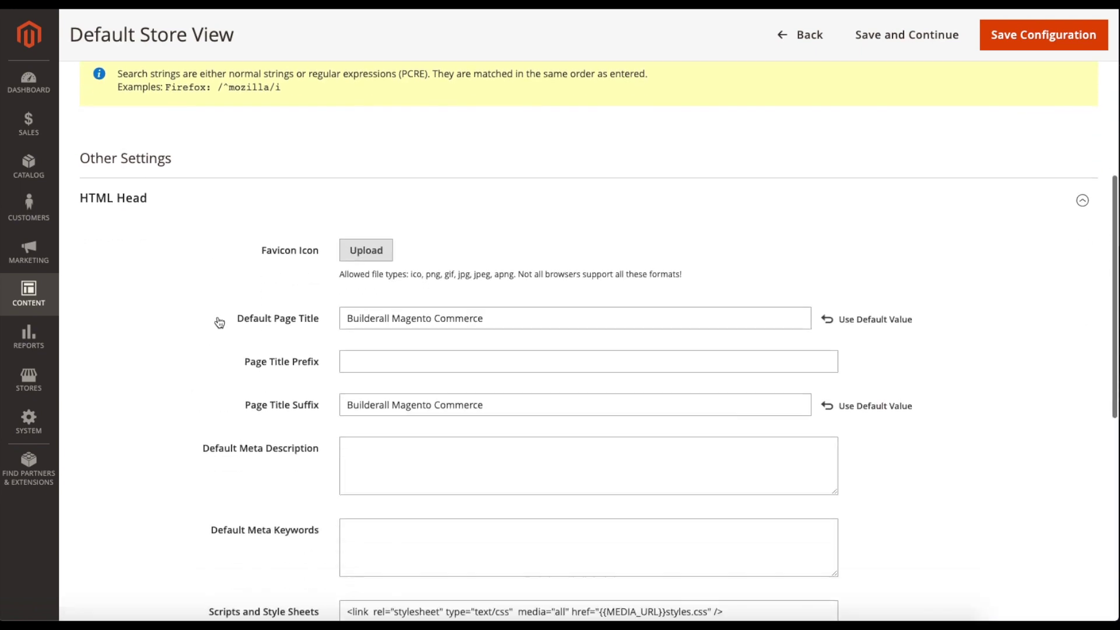
scroll(219, 323, down, 1)
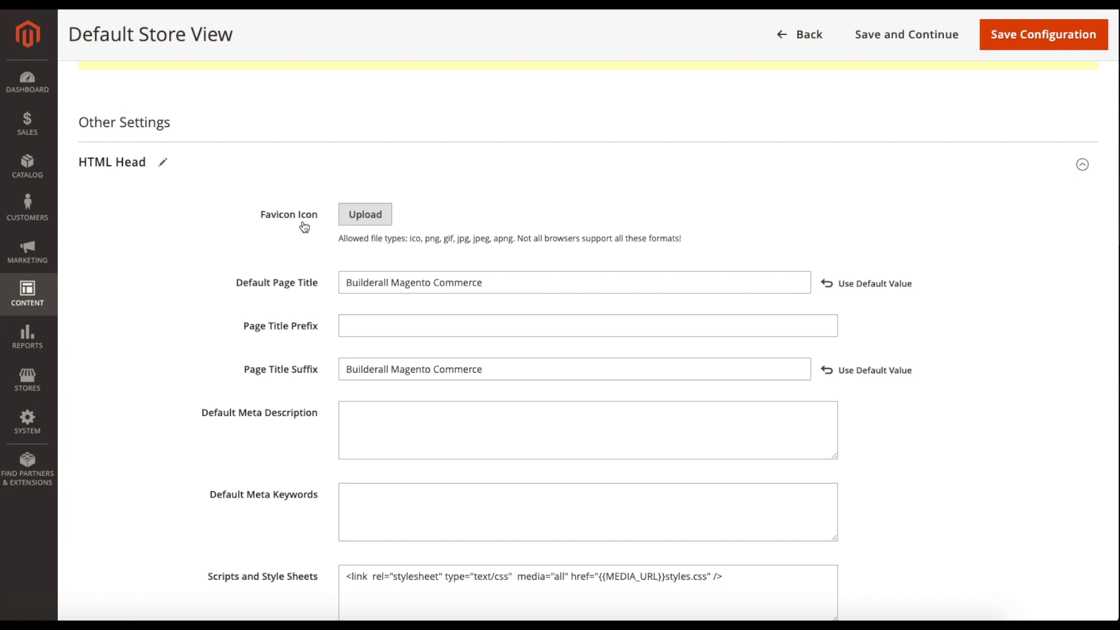
scroll(329, 268, down, 1)
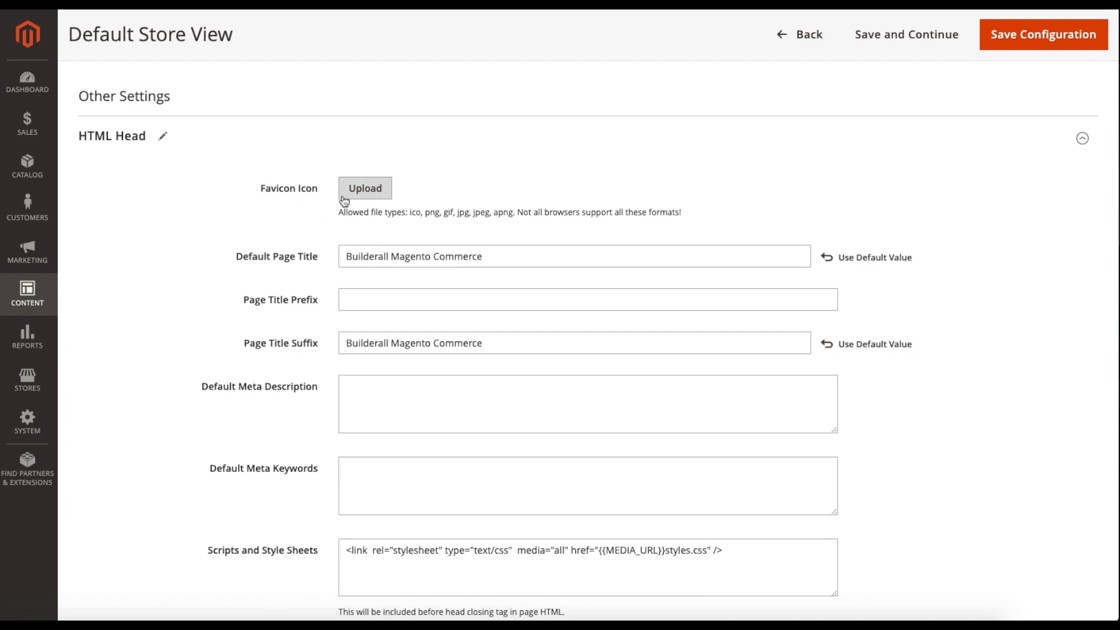
scroll(313, 239, down, 1)
drag(236, 241, 326, 242)
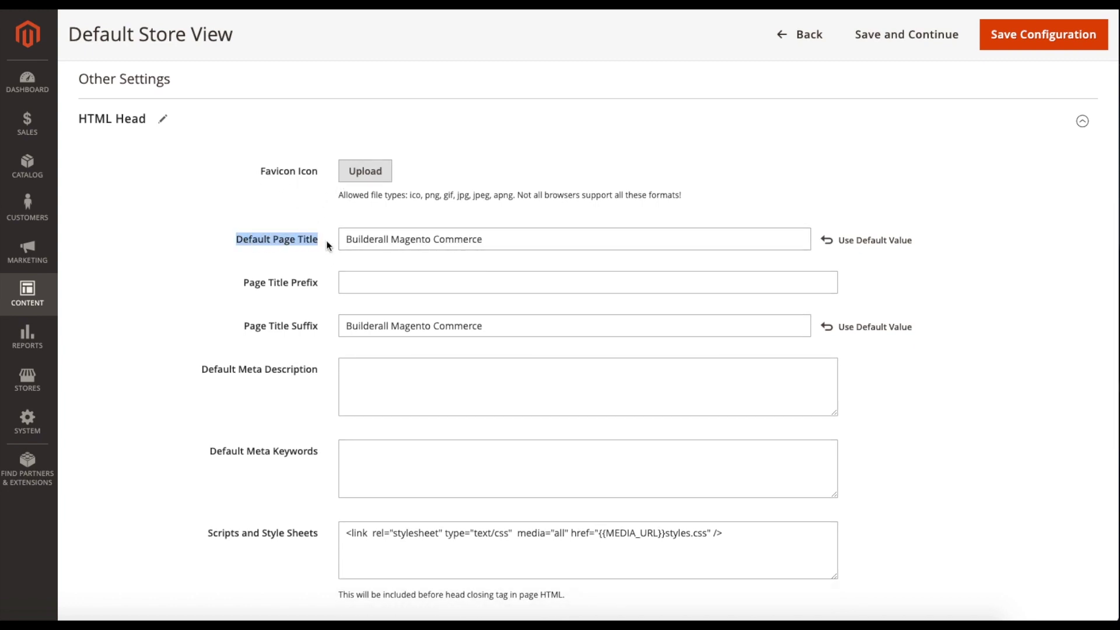
click(327, 242)
scroll(327, 242, up, 1)
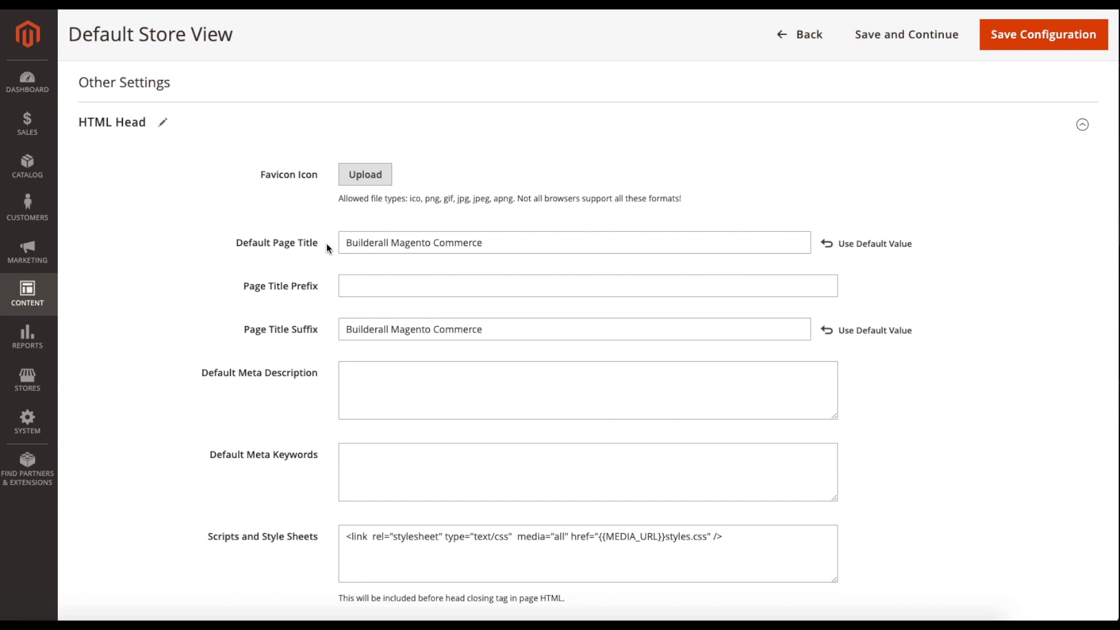
drag(342, 243, 494, 249)
click(494, 249)
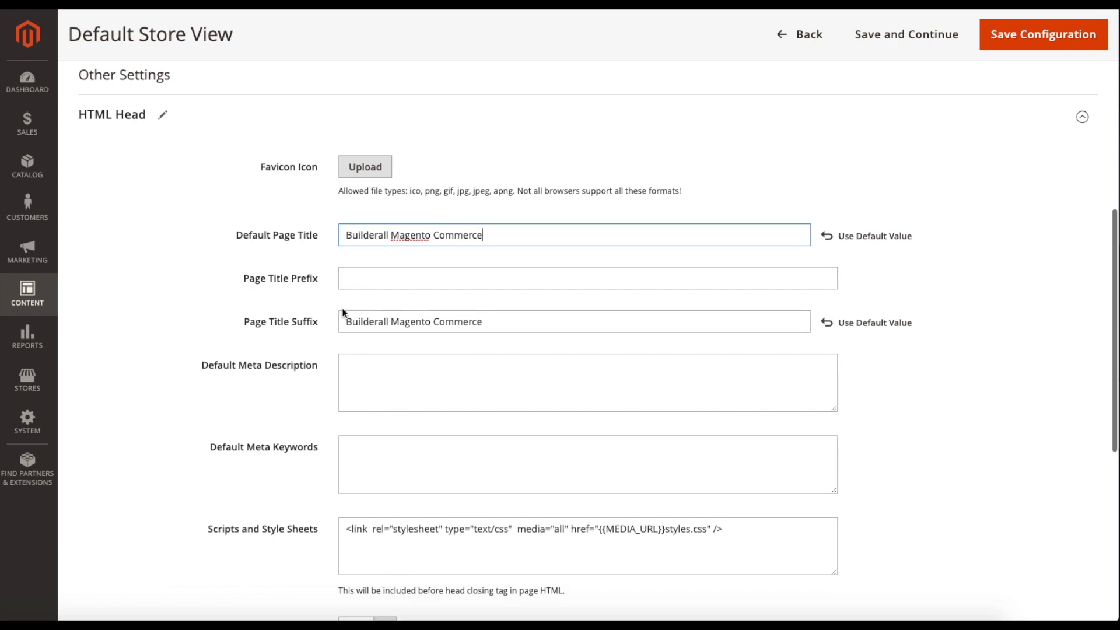
Examine the page title prefix and suffix, default meta description, meta keywords, and scripts and style sheets fields.
scroll(338, 309, down, 1)
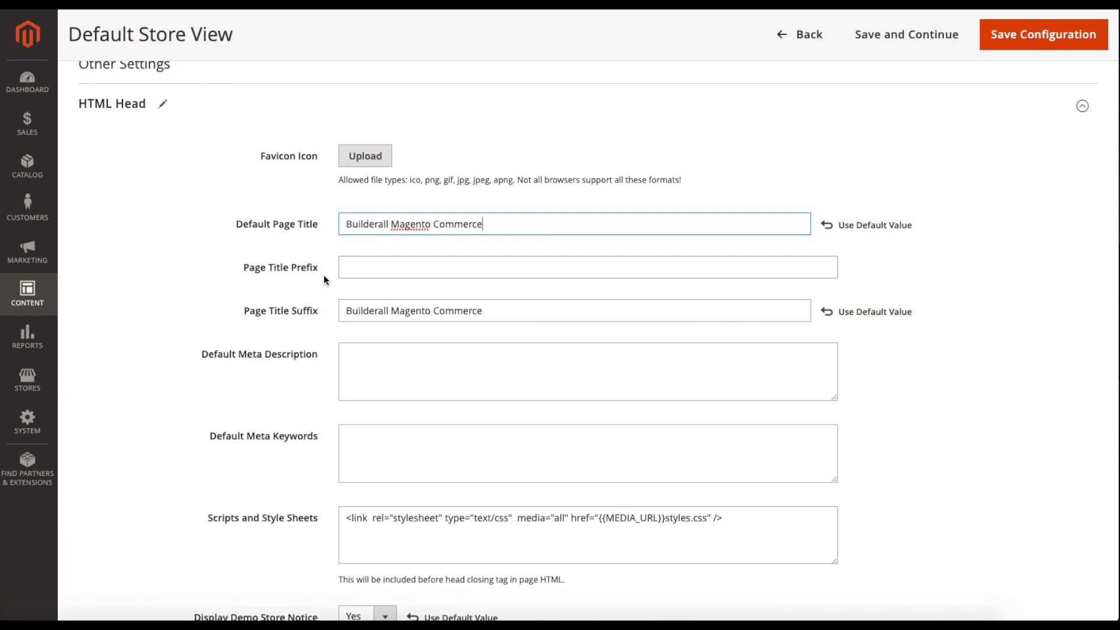
scroll(328, 315, down, 1)
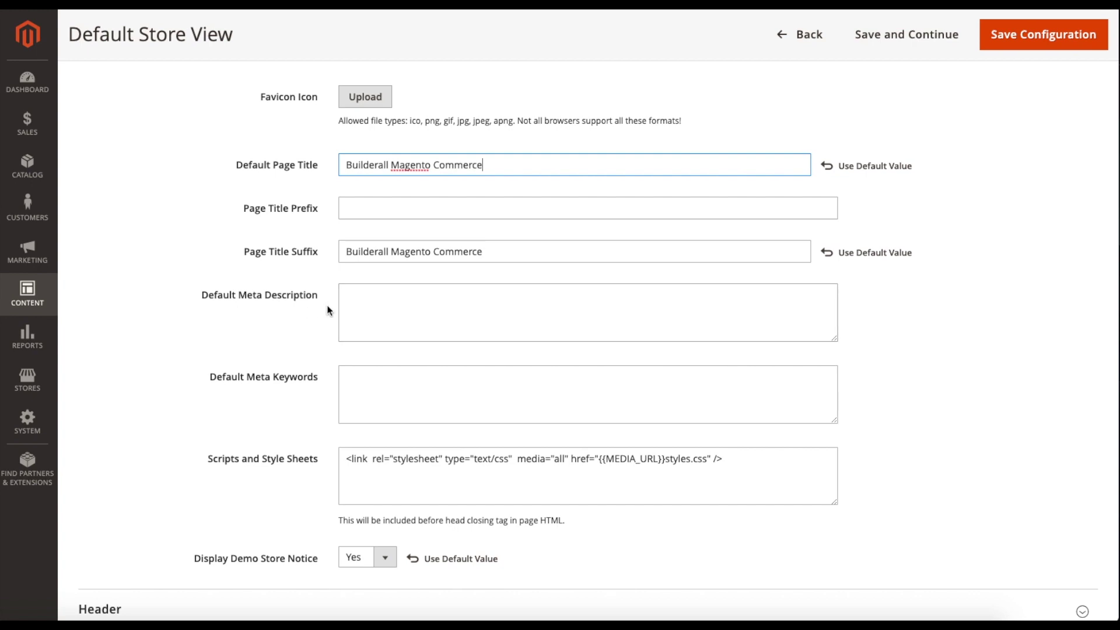
click(346, 304)
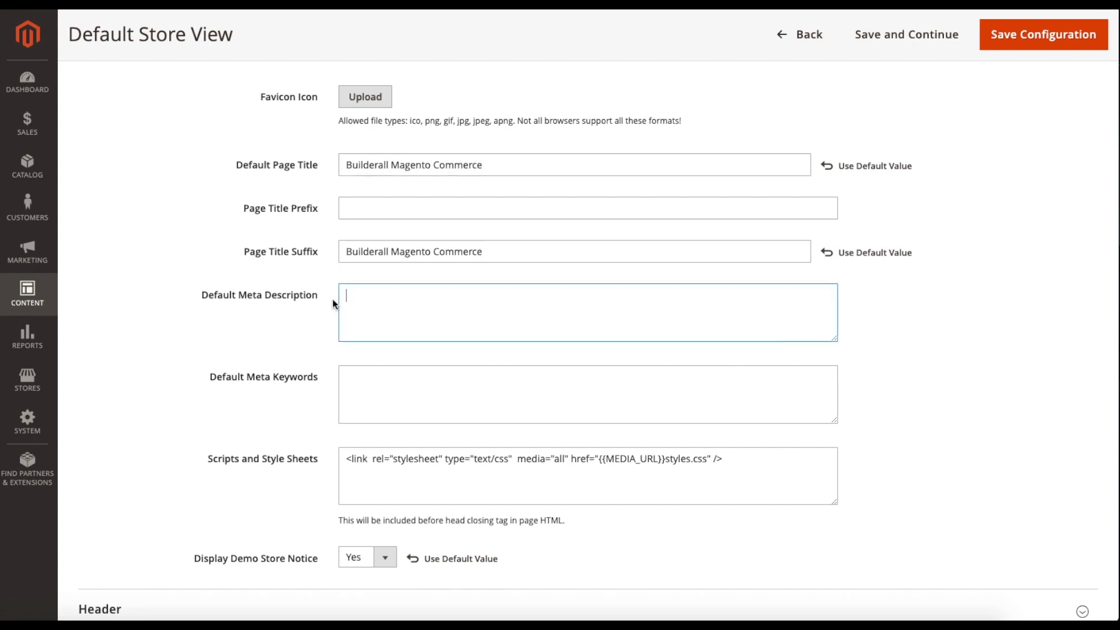
scroll(332, 299, down, 1)
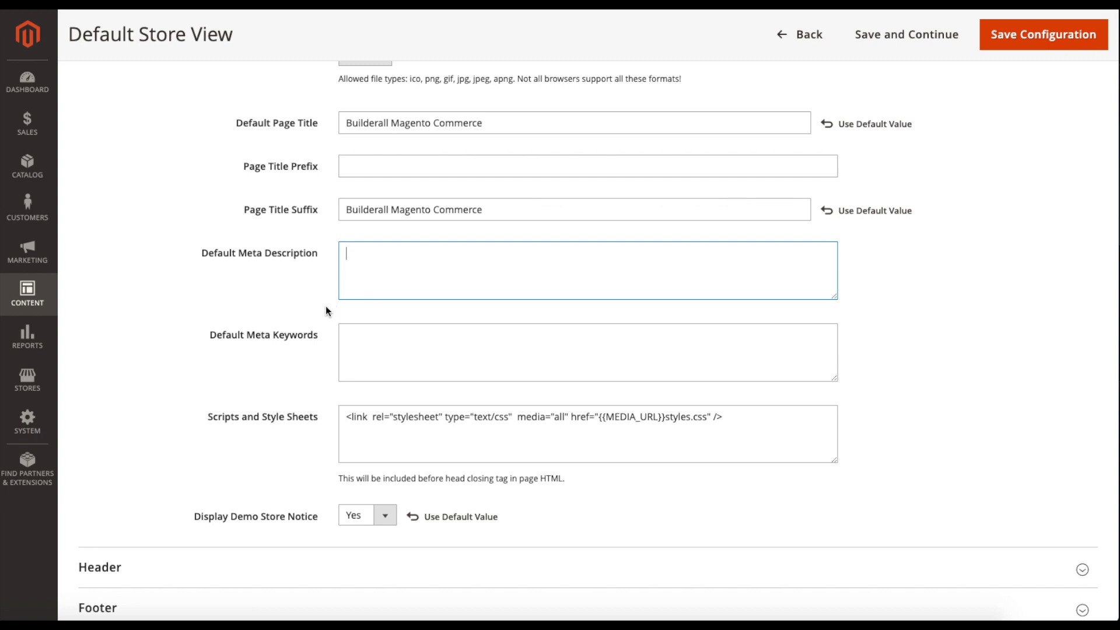
scroll(327, 306, down, 1)
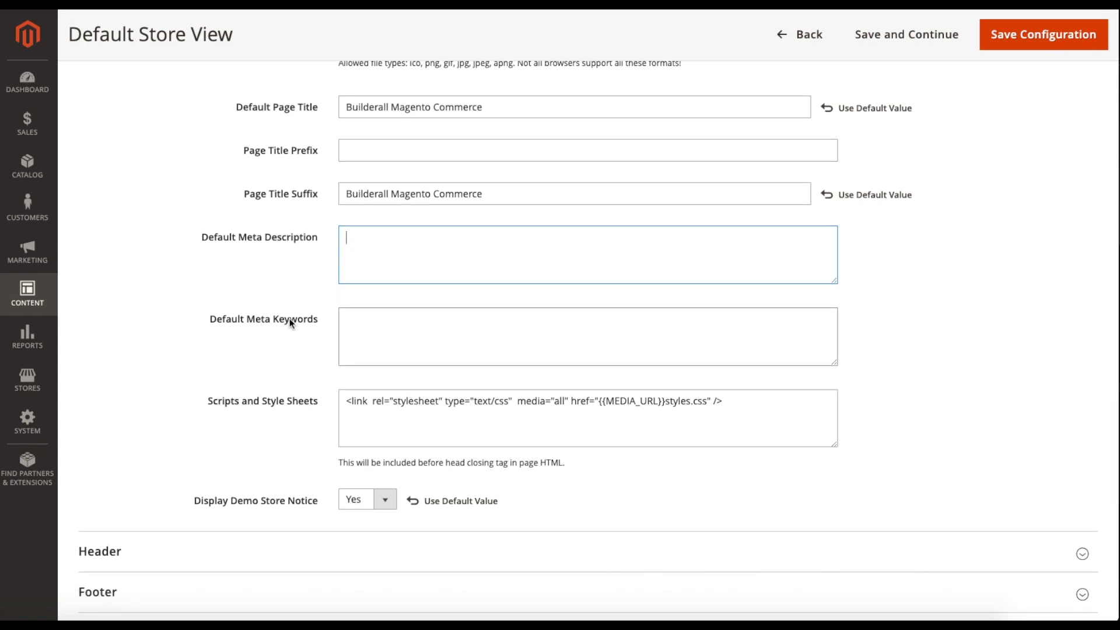
scroll(314, 333, down, 1)
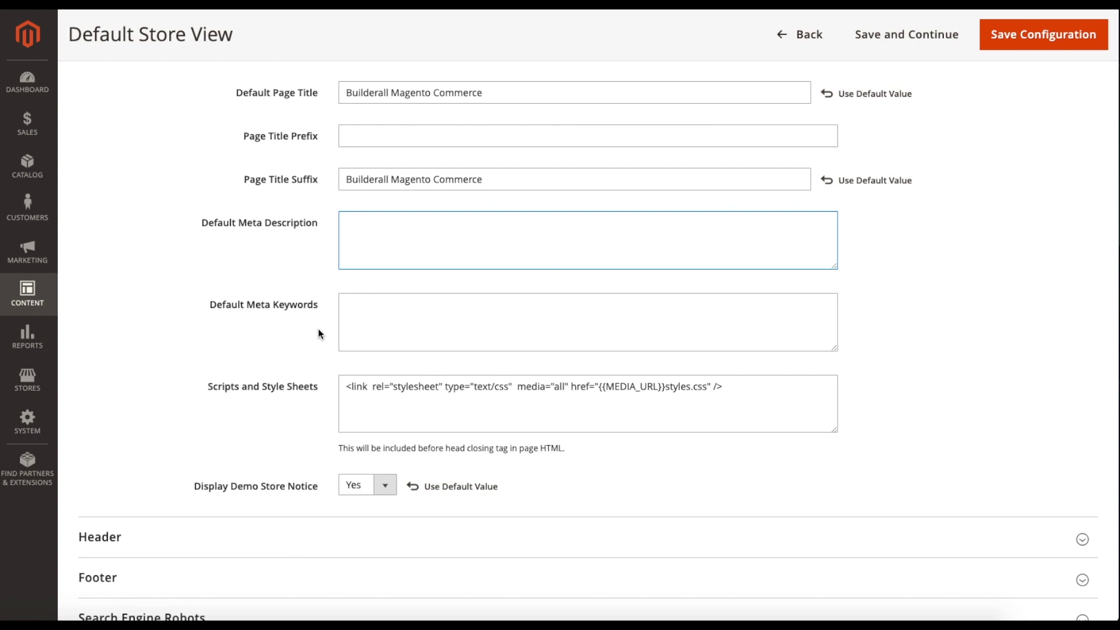
scroll(318, 333, down, 4)
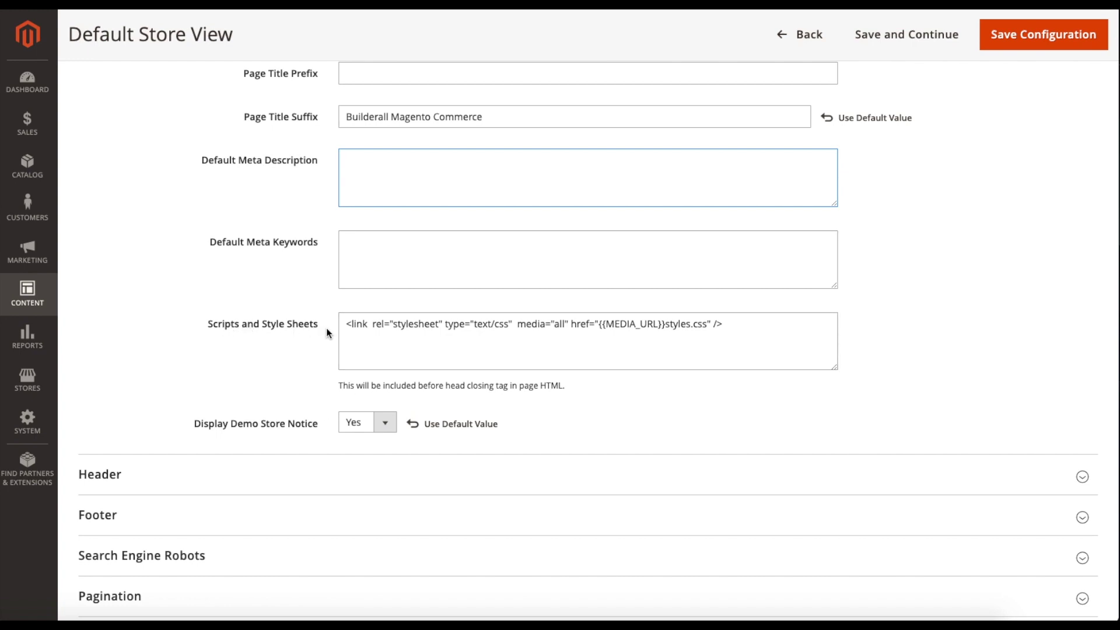
Set Display Demo Store Notice to No in the HTML Head settings.
scroll(328, 330, down, 1)
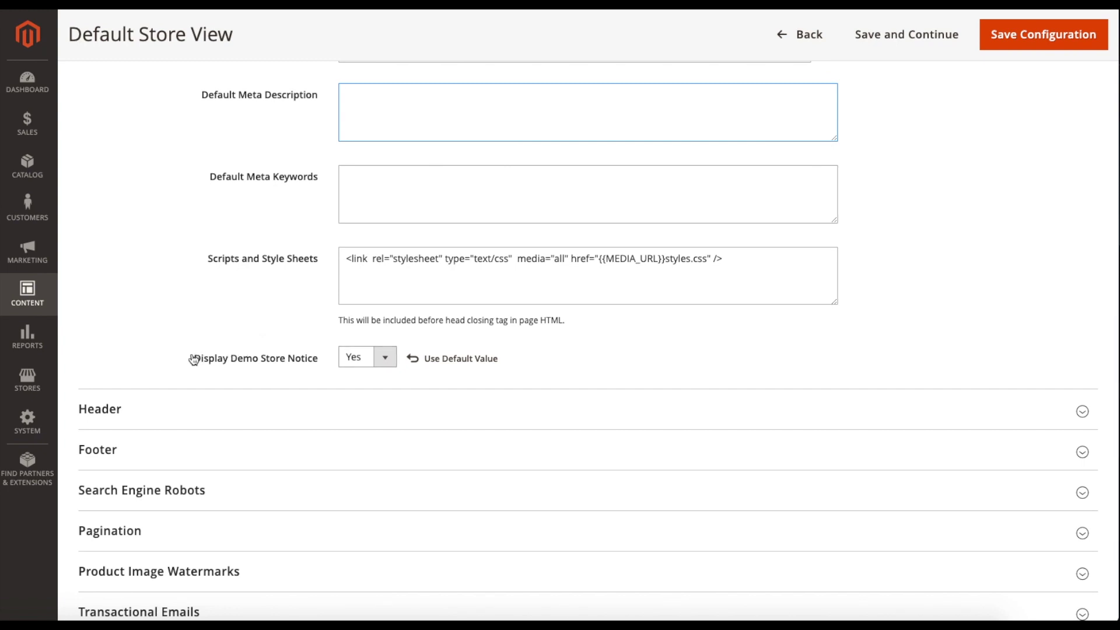
click(361, 364)
click(361, 358)
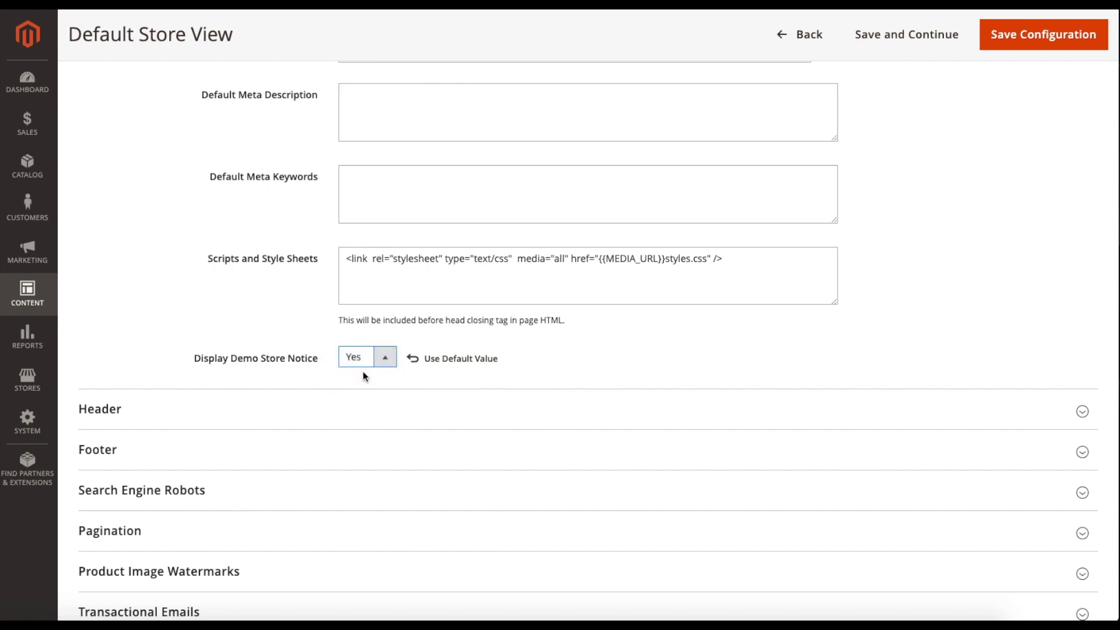
drag(232, 358, 267, 359)
click(352, 363)
click(354, 363)
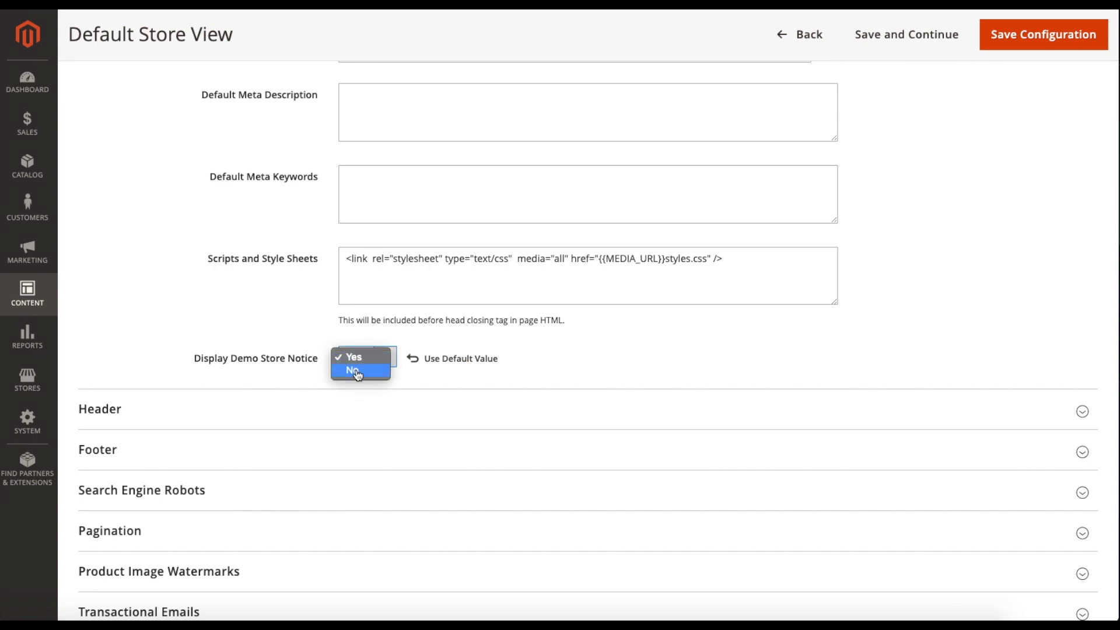
click(357, 372)
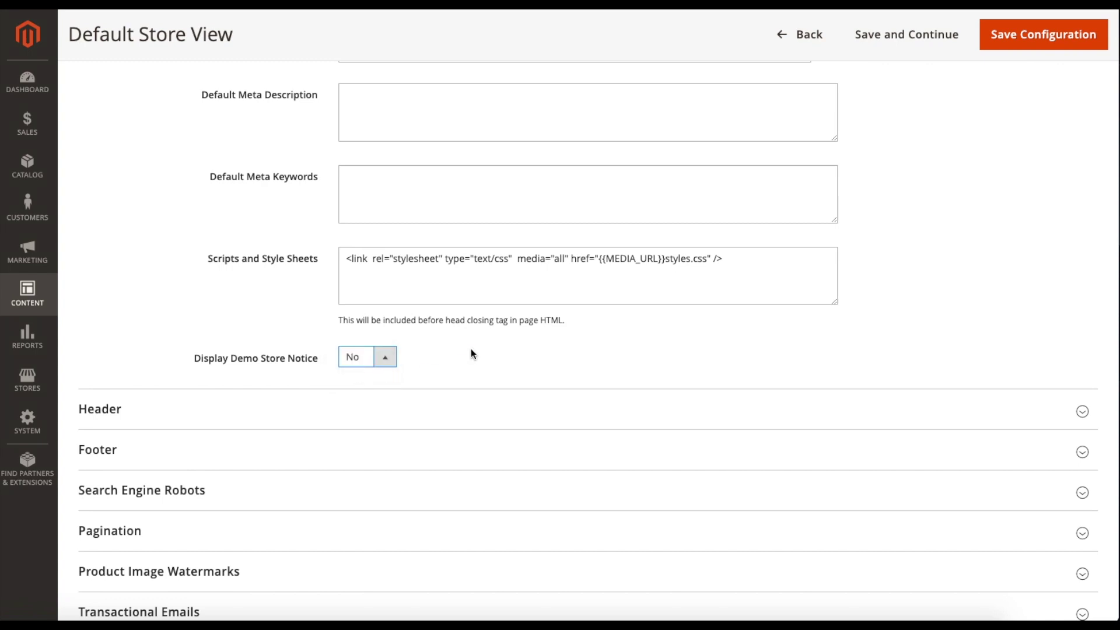
Expand the Header settings and examine the logo image, logo width and height, welcome text and logo image alt fields.
scroll(471, 350, down, 1)
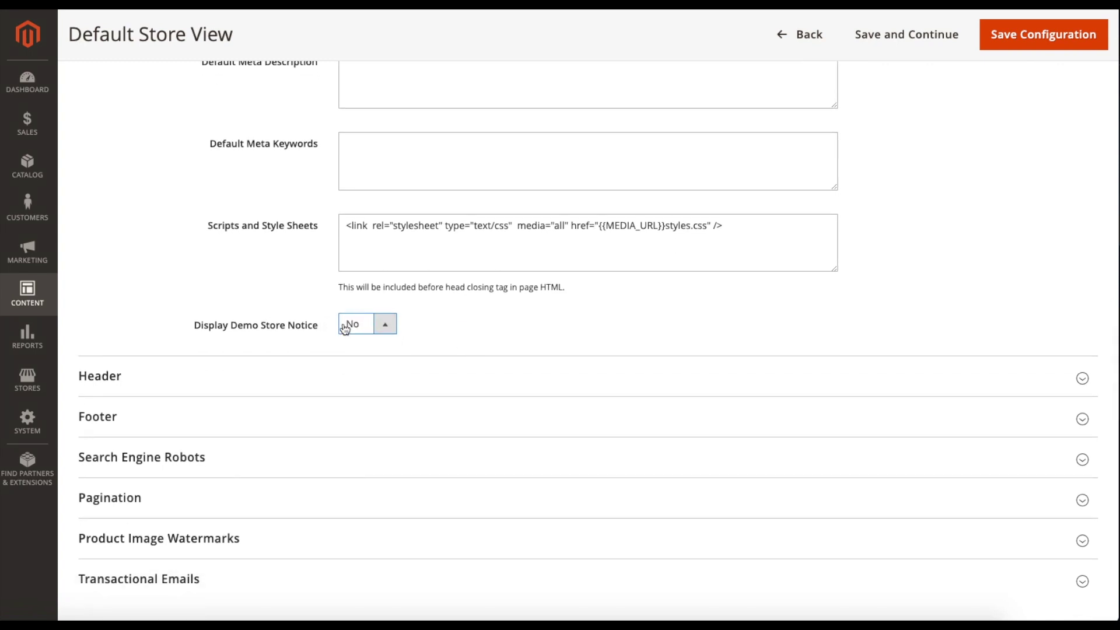
scroll(460, 335, down, 1)
scroll(460, 335, down, 2)
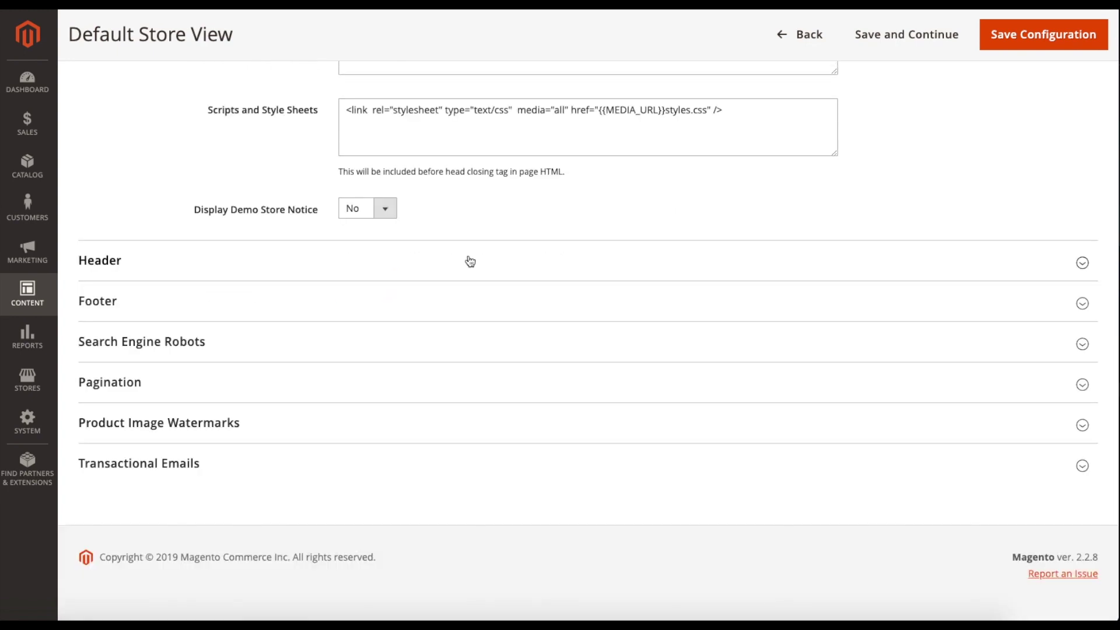
click(470, 261)
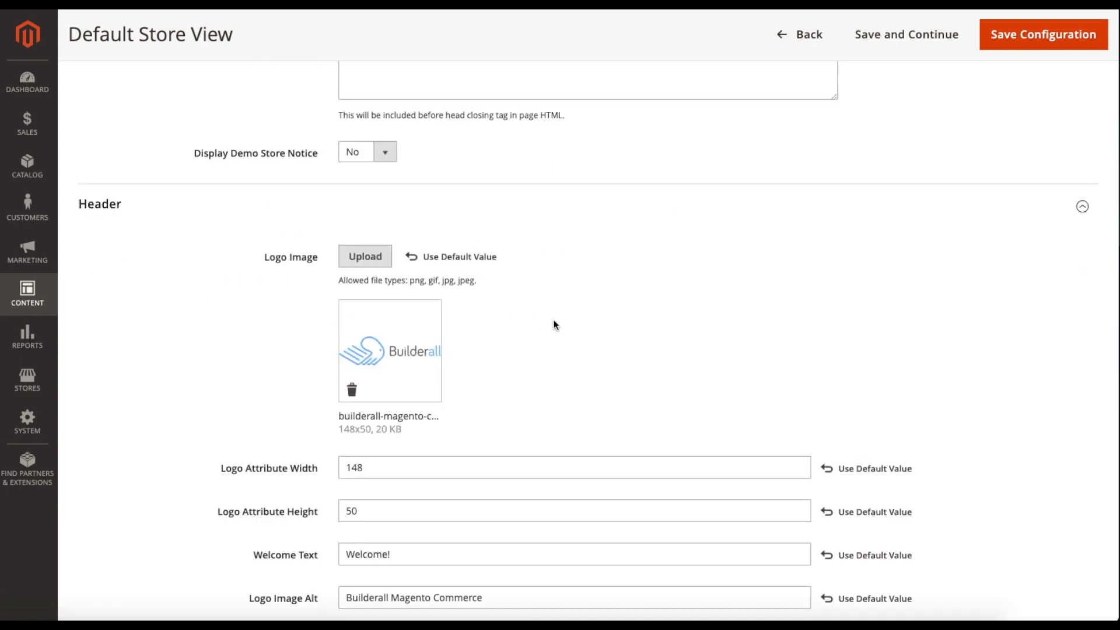
scroll(554, 324, down, 4)
click(342, 289)
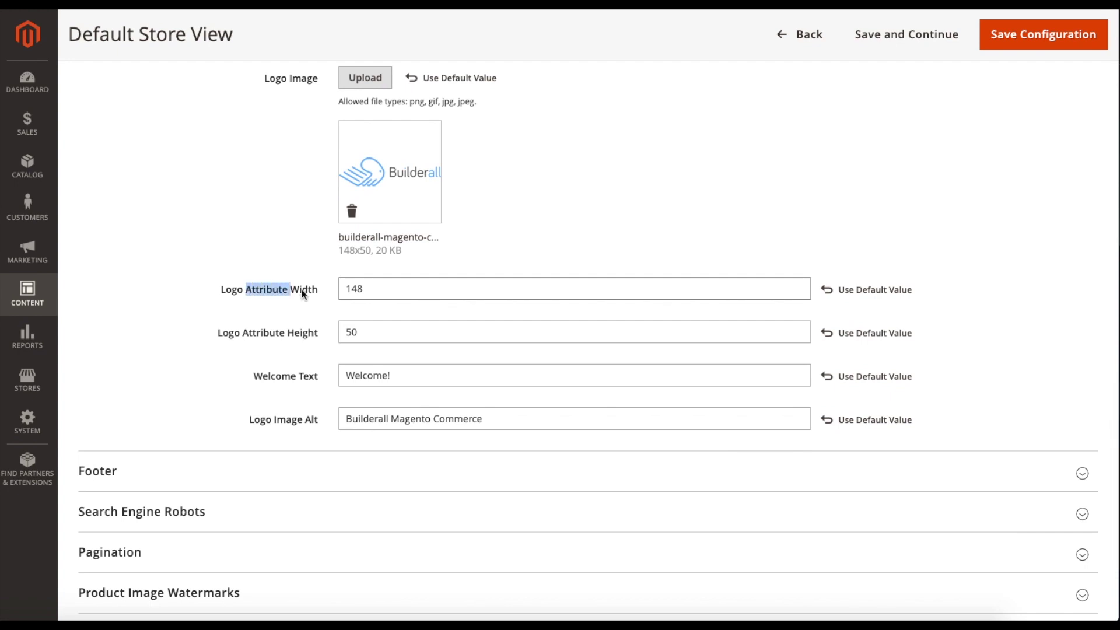
click(296, 335)
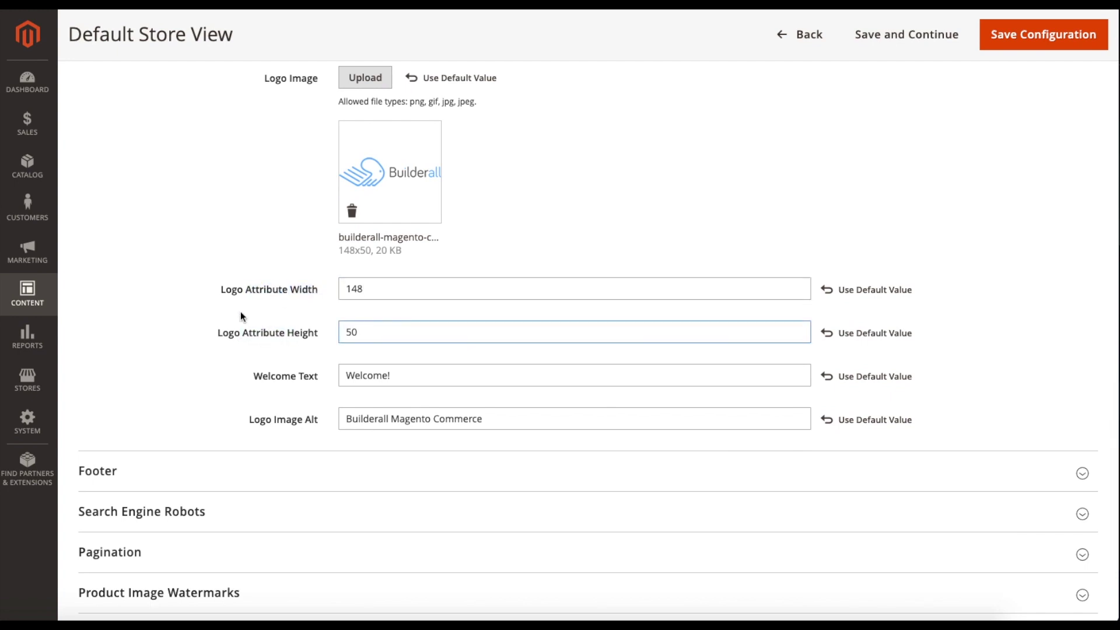
scroll(275, 344, down, 1)
drag(263, 345, 296, 345)
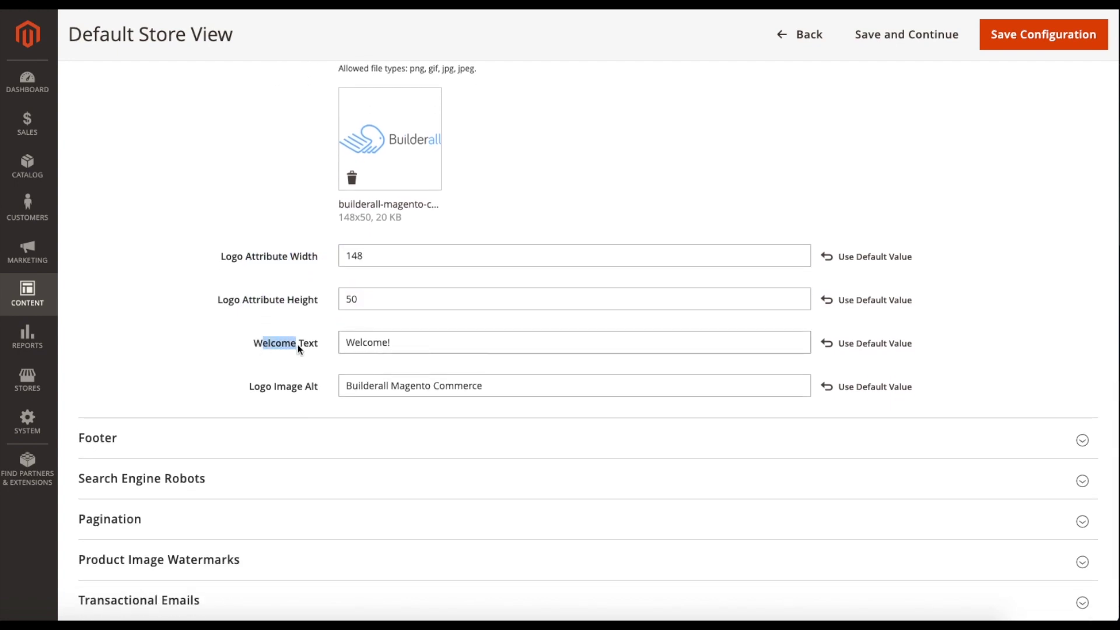
click(313, 344)
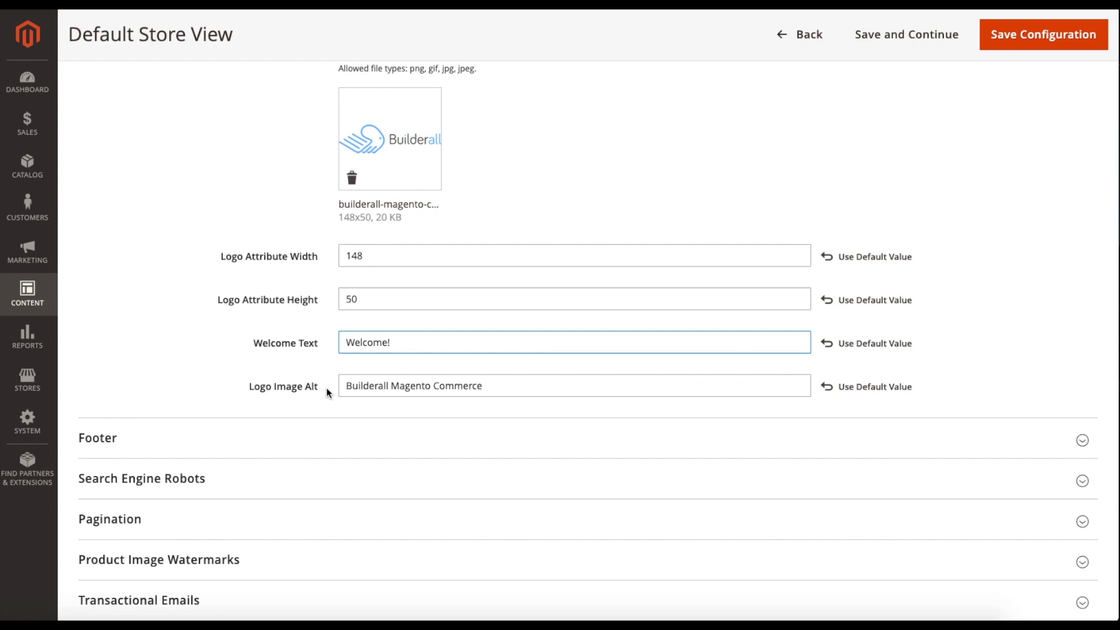
drag(347, 388, 503, 389)
click(503, 389)
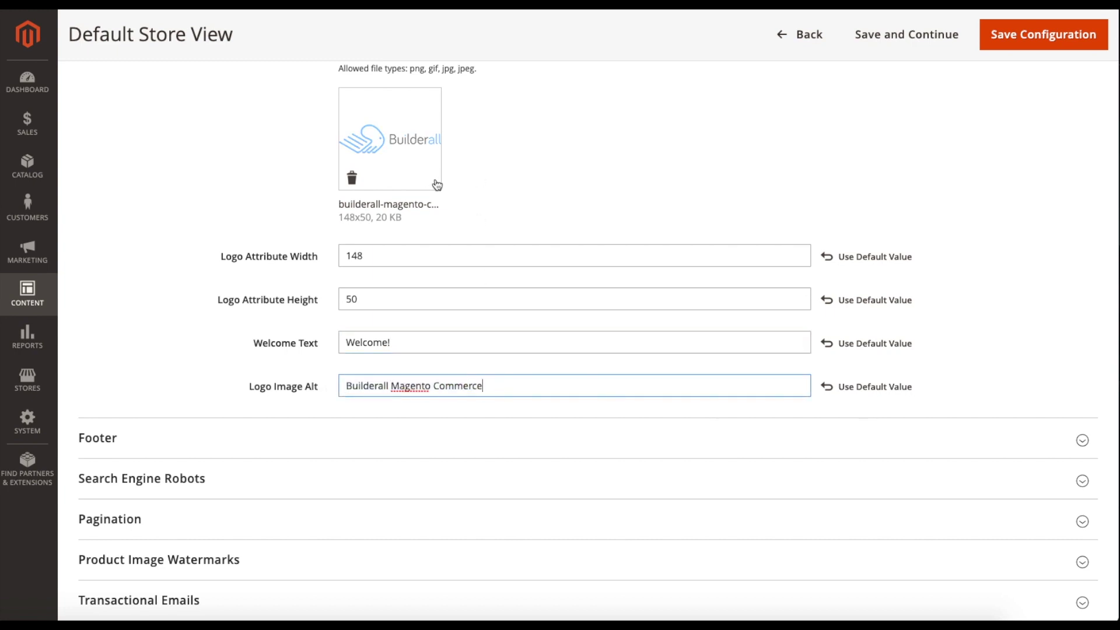
Expand the Footer settings and examine the miscellaneous HTML and copyright fields.
click(320, 438)
scroll(319, 438, down, 3)
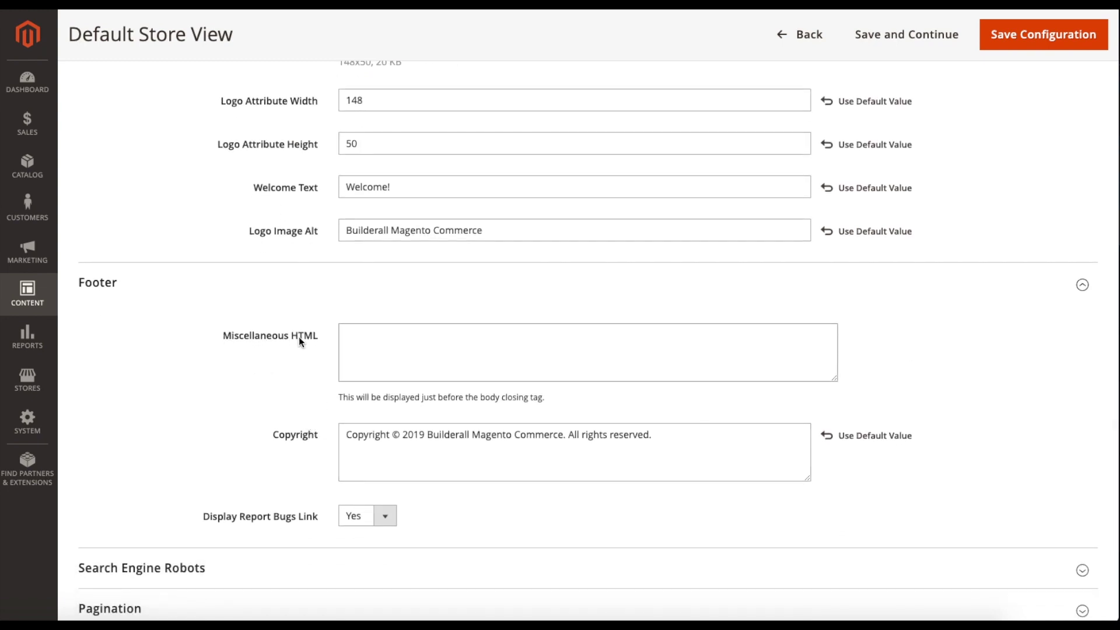
click(362, 344)
scroll(363, 345, up, 8)
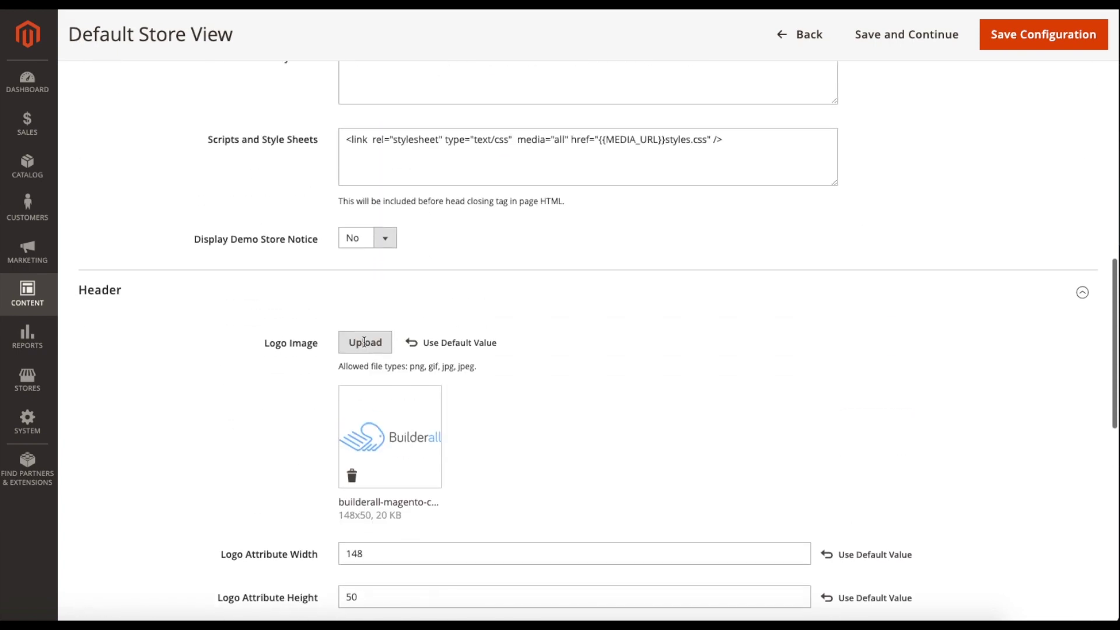
scroll(254, 362, down, 8)
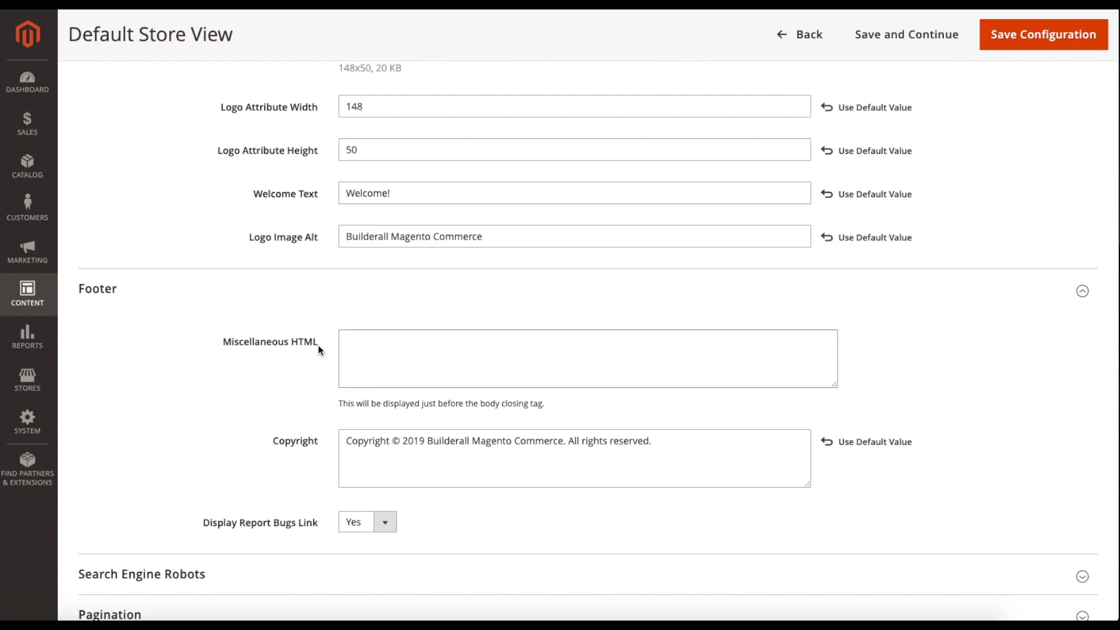
scroll(248, 373, down, 2)
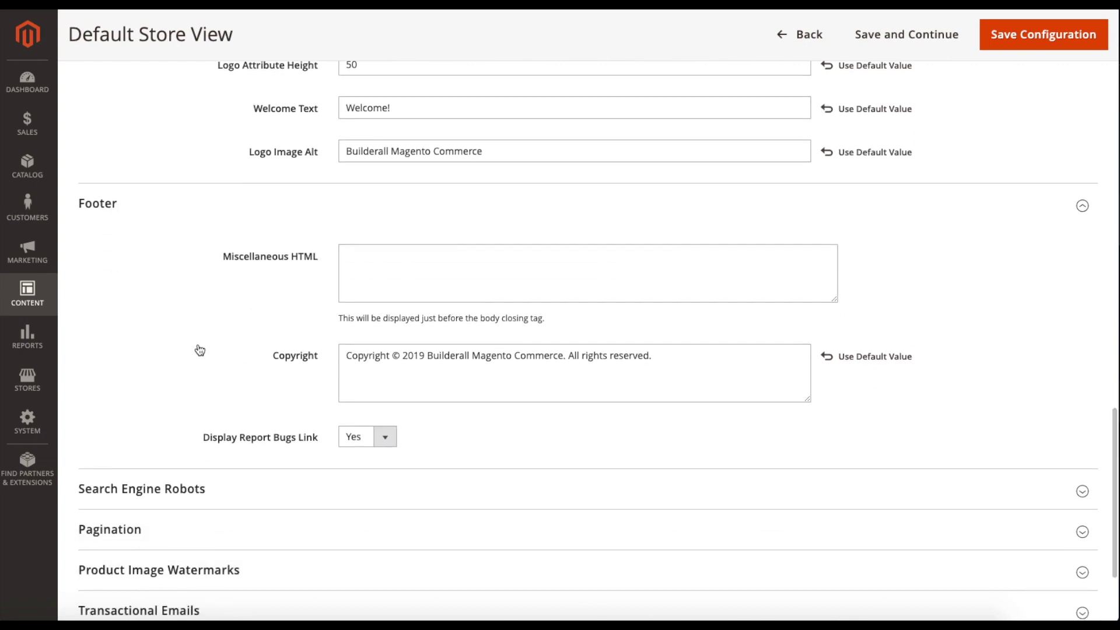
drag(347, 357, 664, 362)
click(664, 362)
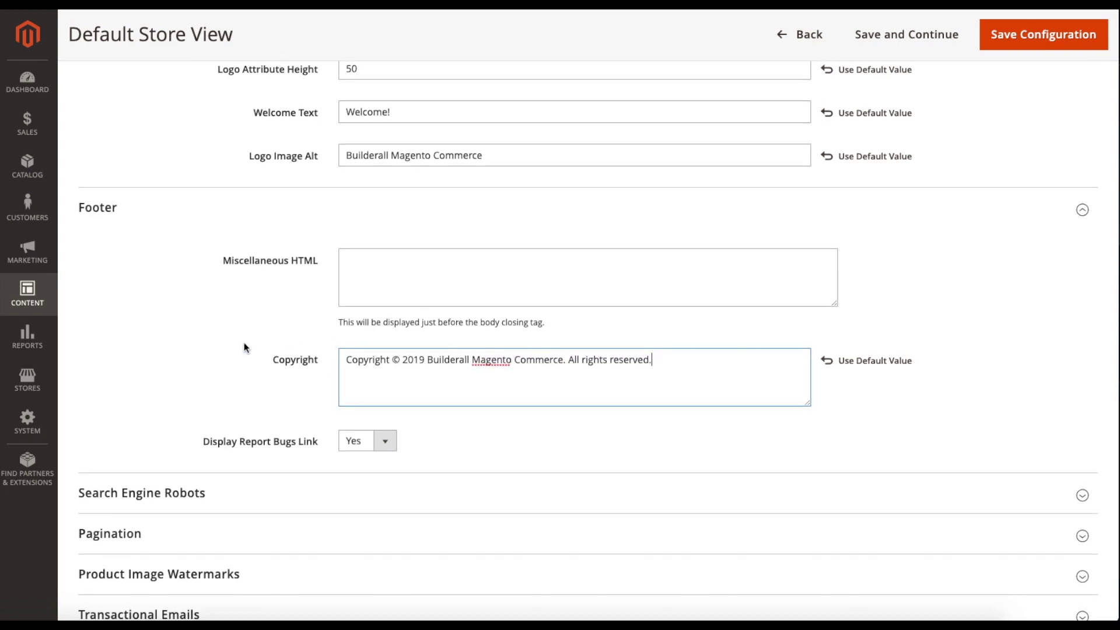
Check the Display Report Bugs Link options in the Footer settings and keep Yes selected.
scroll(244, 347, down, 2)
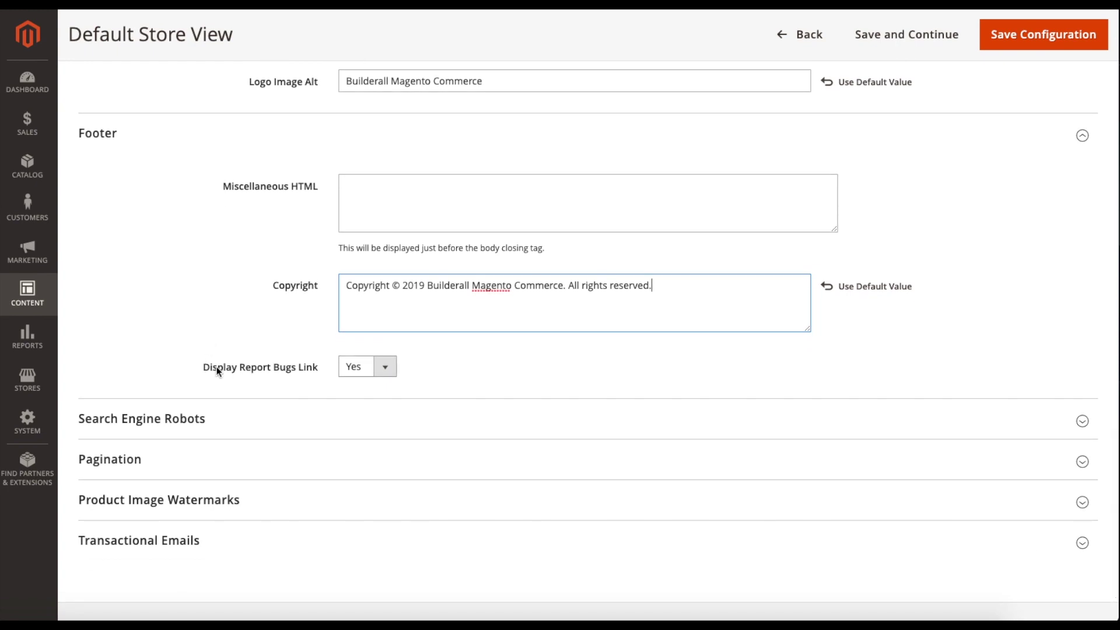
click(353, 374)
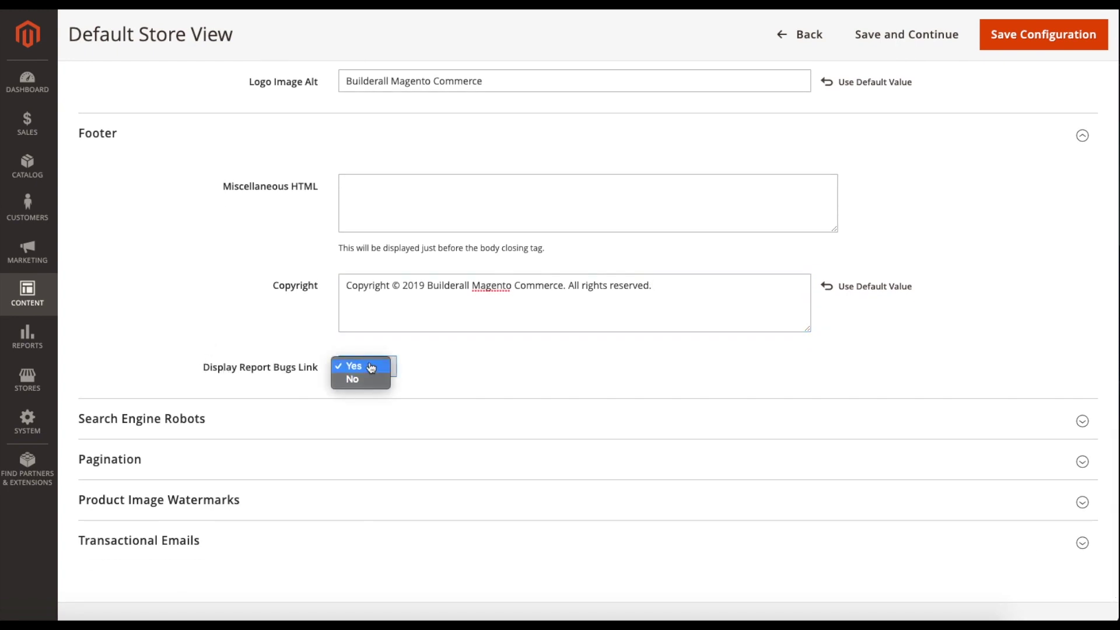
click(355, 372)
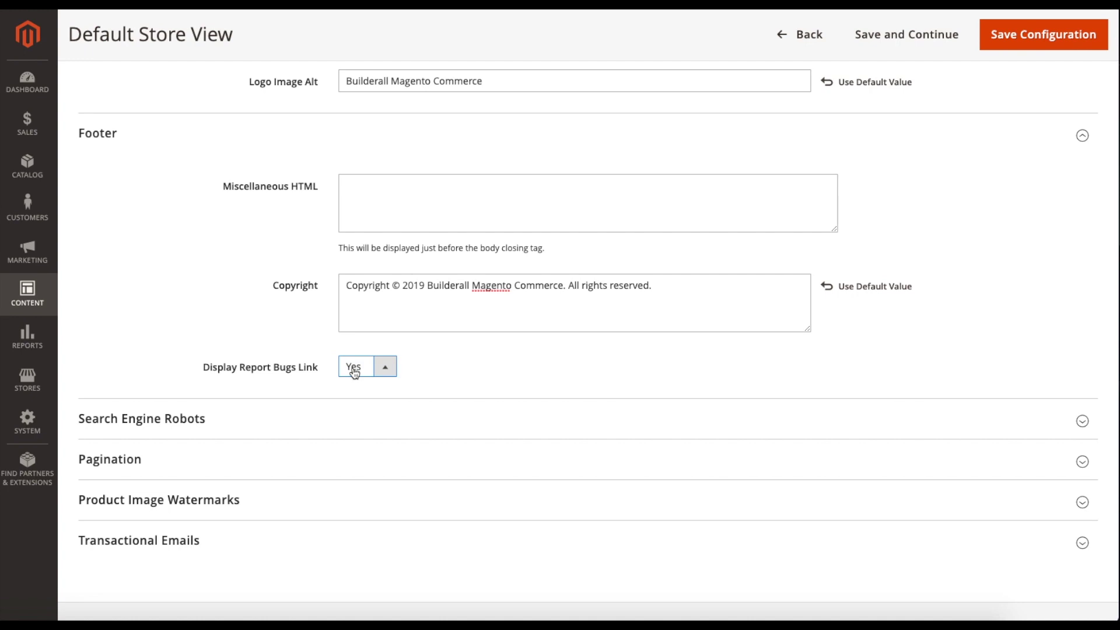
Expand the Search Engine Robots settings, examine the default robots and robots.txt instruction fields, and collapse the section.
scroll(354, 379, down, 1)
click(352, 342)
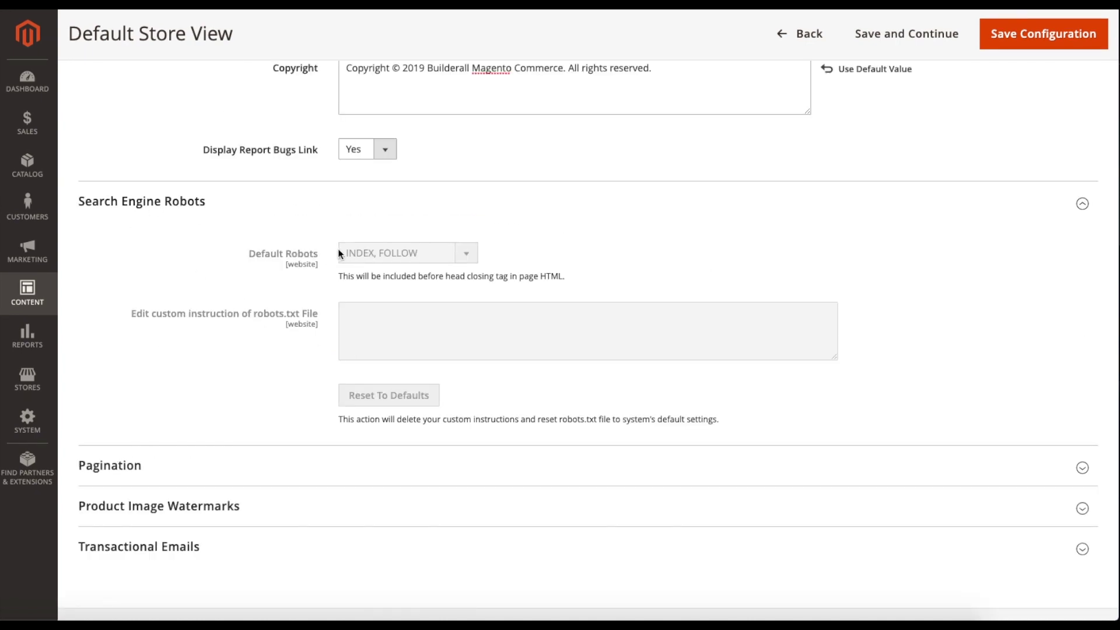
click(352, 204)
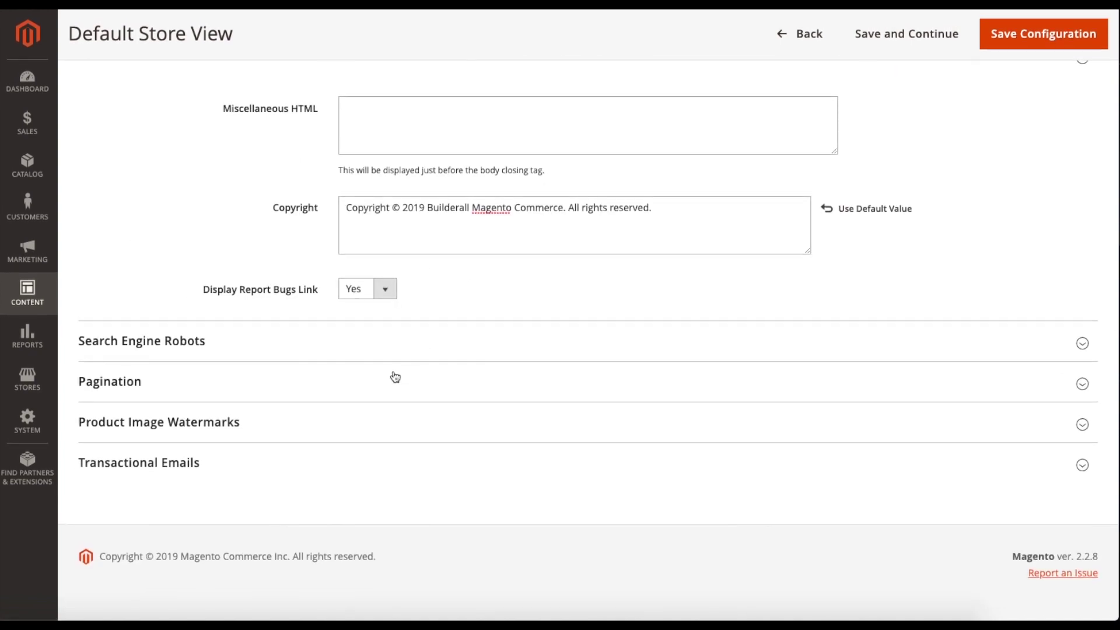
Expand the Pagination settings, examine the pagination frame, frame skip and anchor text fields, and collapse the section.
click(360, 384)
scroll(358, 379, down, 2)
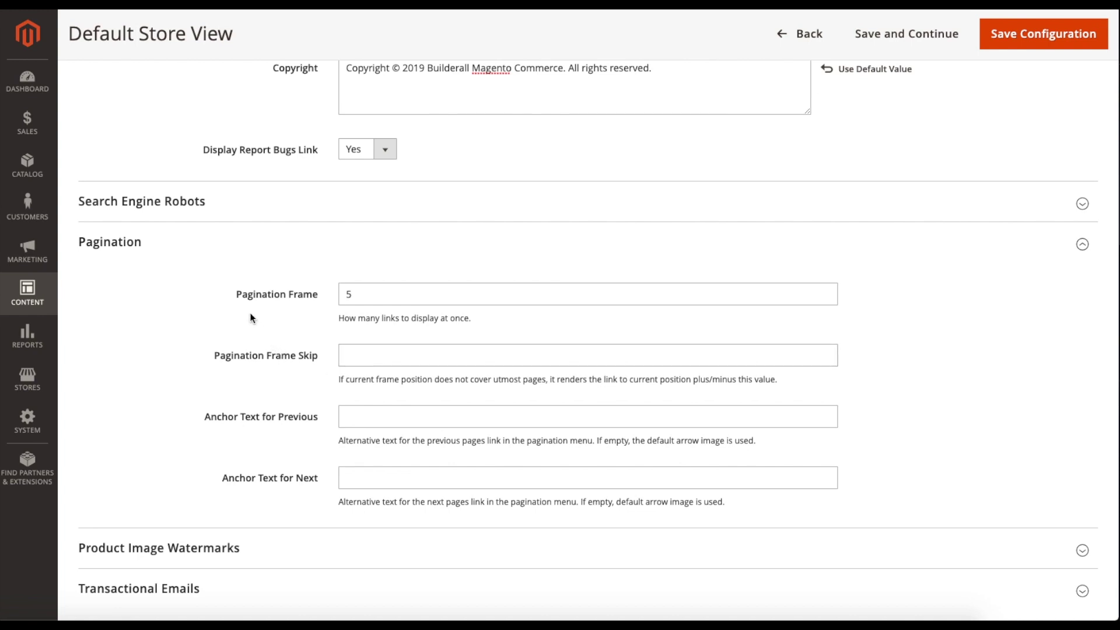
scroll(248, 309, down, 1)
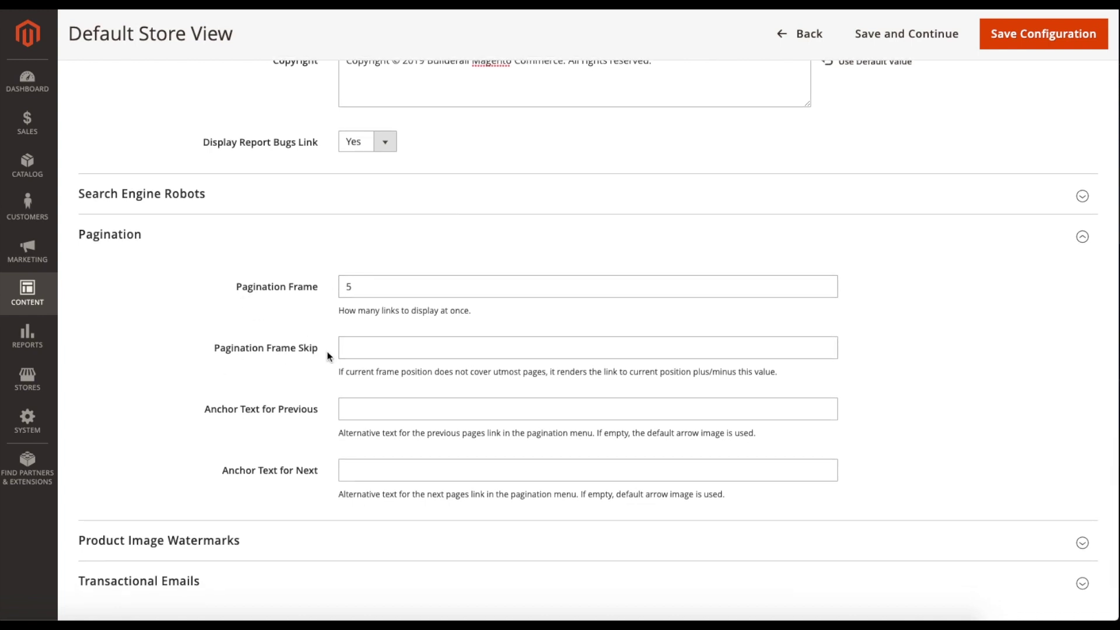
scroll(217, 408, down, 1)
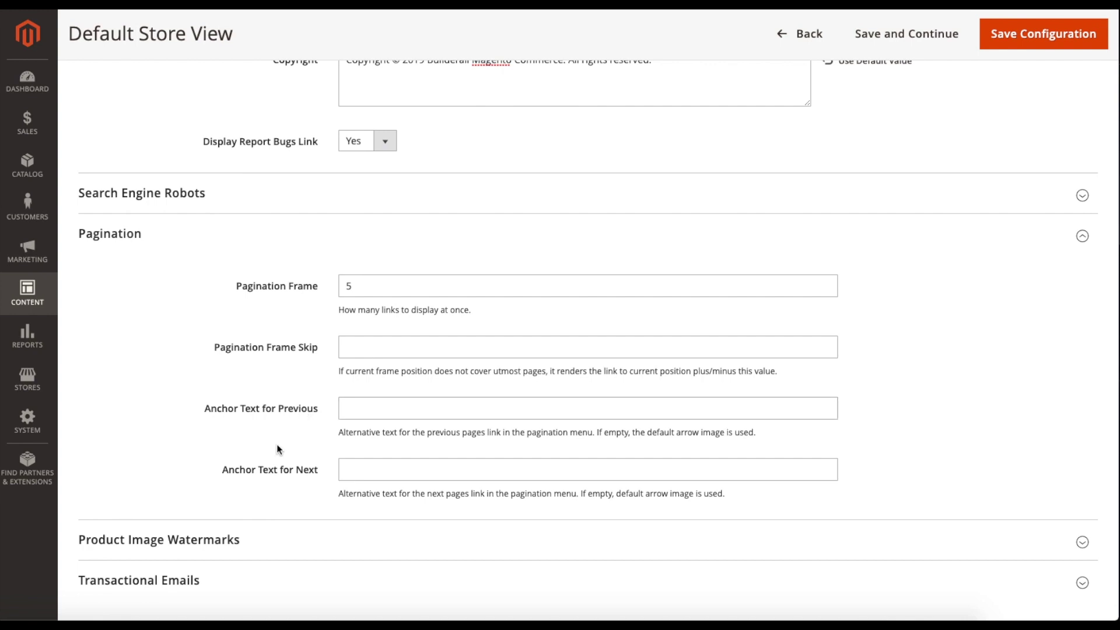
scroll(245, 471, down, 1)
scroll(324, 471, down, 1)
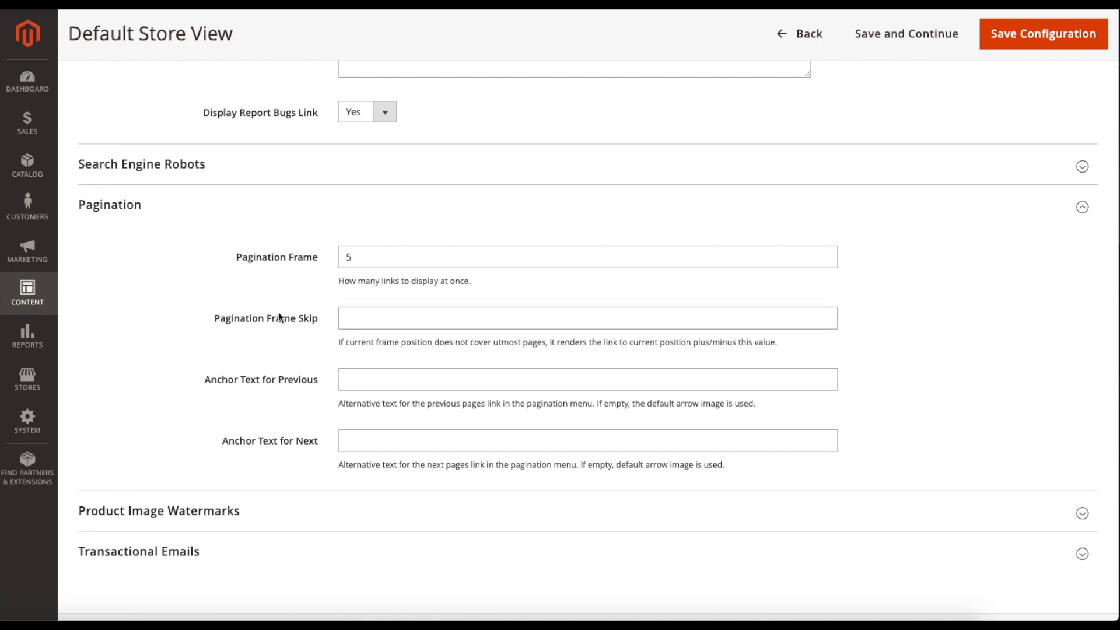
click(227, 210)
Expand the Product Image Watermarks settings and examine the base image's upload, opacity, size and position fields.
click(267, 424)
scroll(252, 425, down, 3)
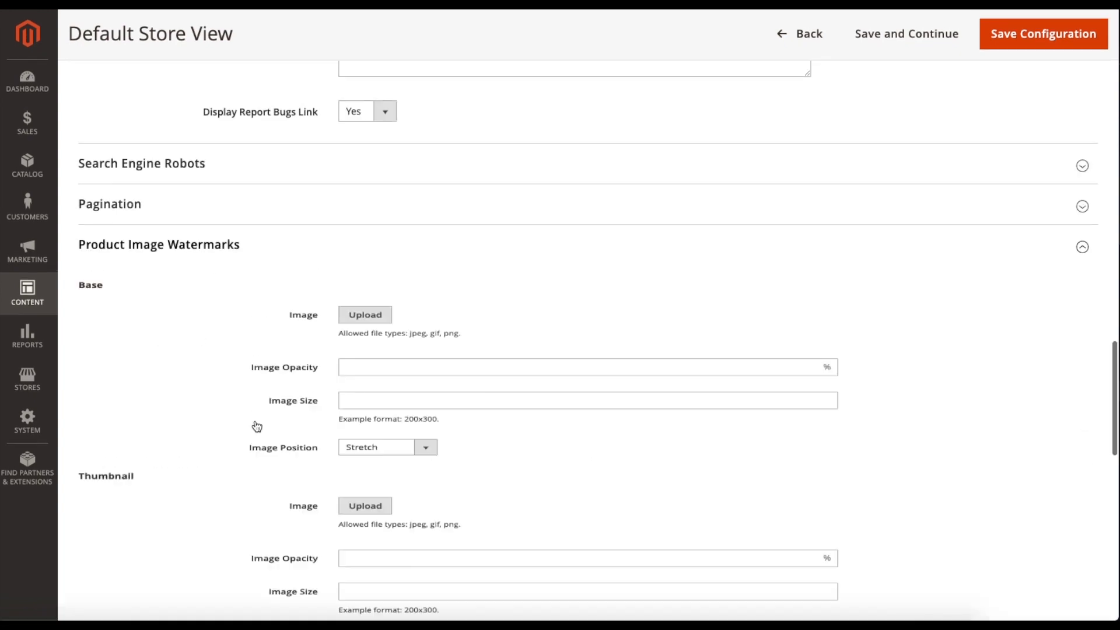
scroll(253, 411, down, 3)
scroll(236, 396, up, 1)
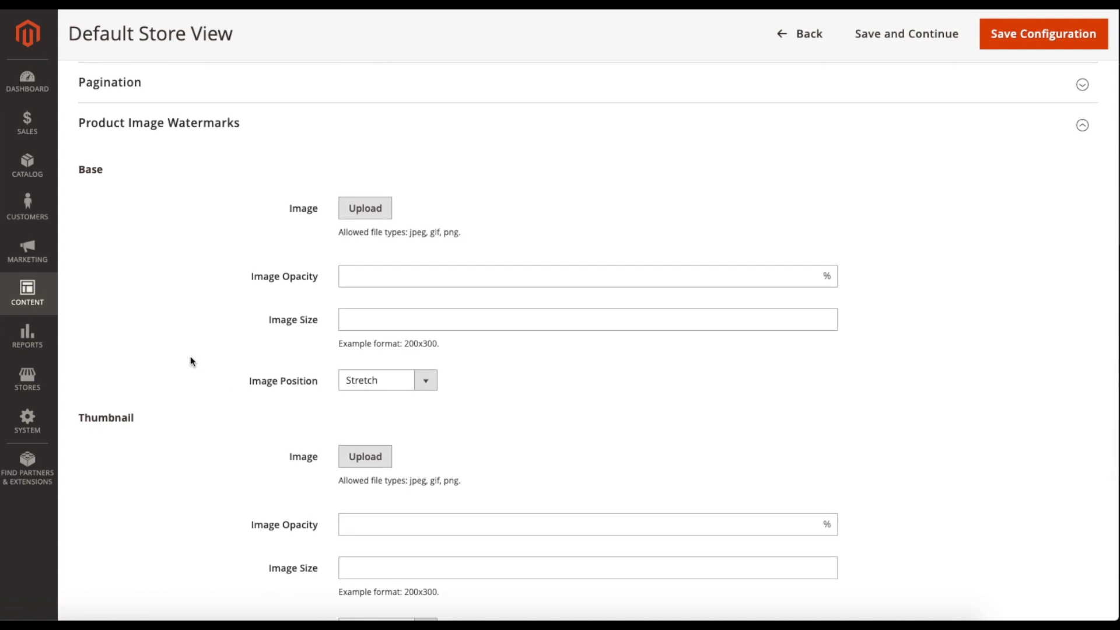
scroll(193, 361, down, 1)
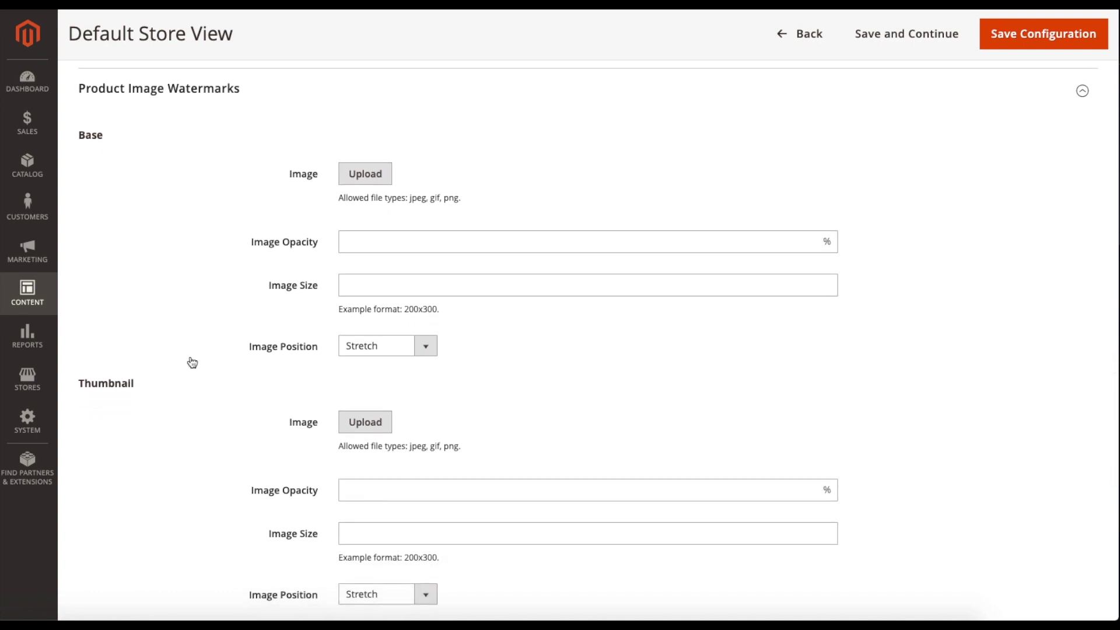
scroll(189, 360, down, 1)
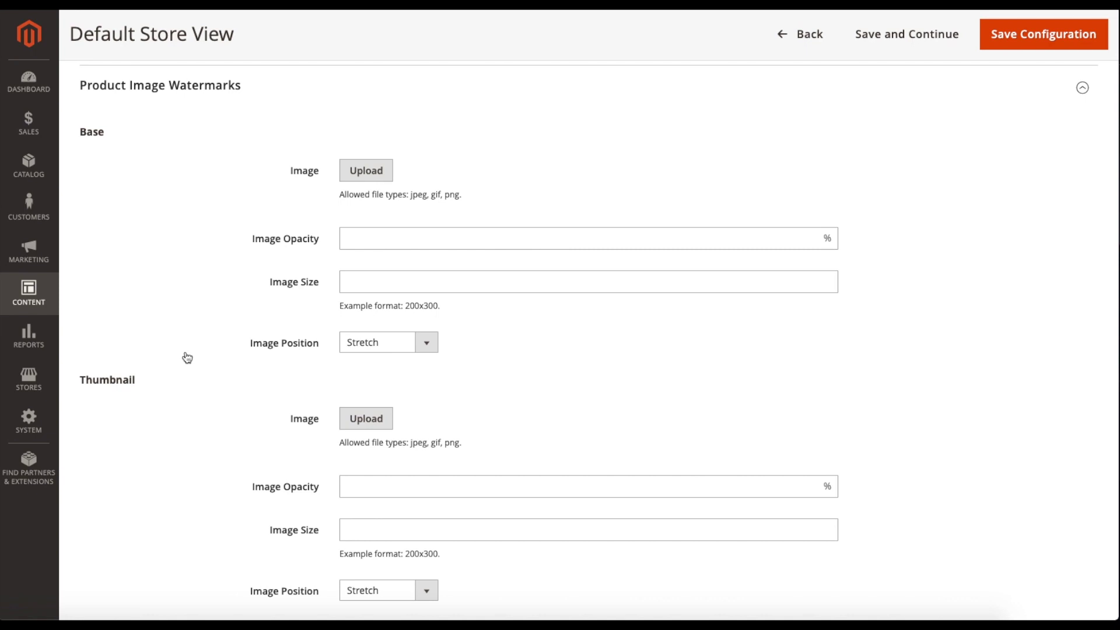
Examine the thumbnail, small and swatch image watermark fields, then collapse the Product Image Watermarks section.
scroll(191, 332, down, 5)
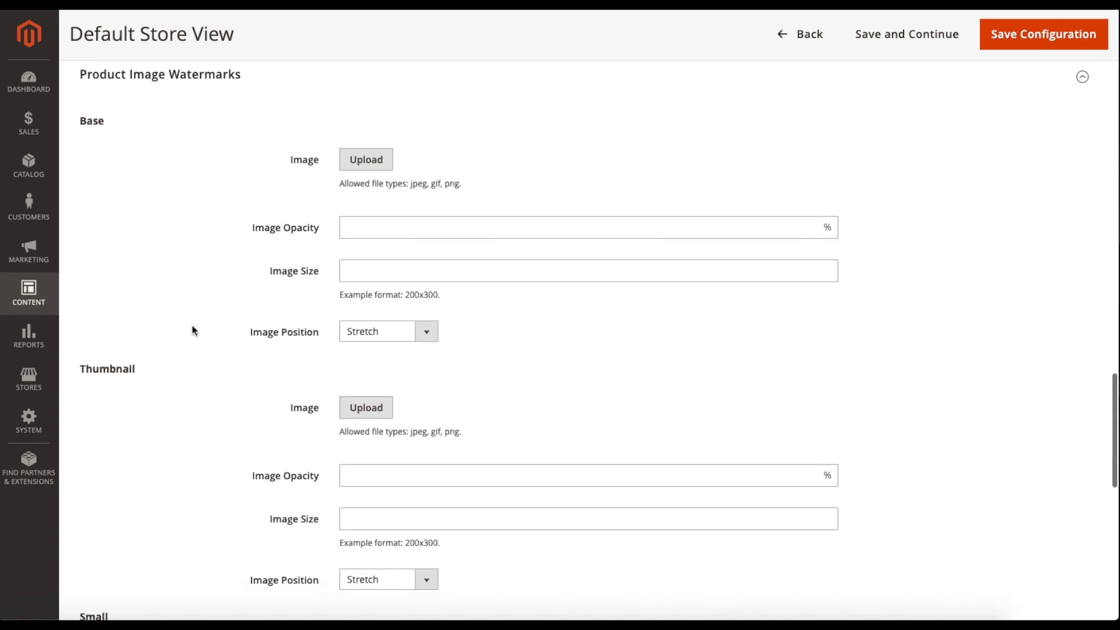
scroll(193, 329, down, 5)
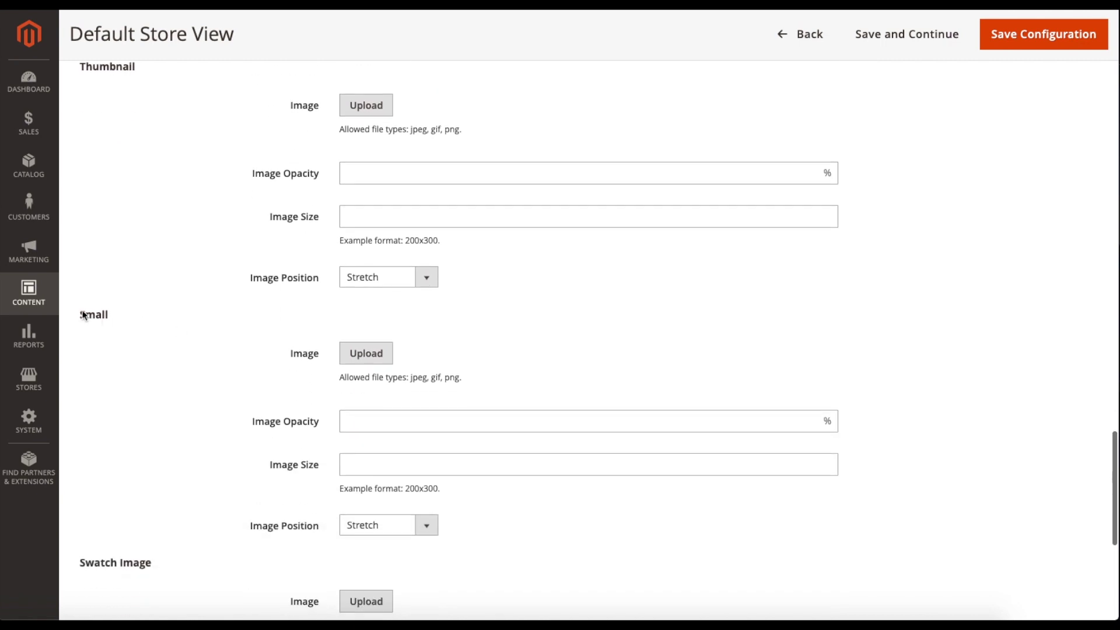
scroll(162, 245, up, 10)
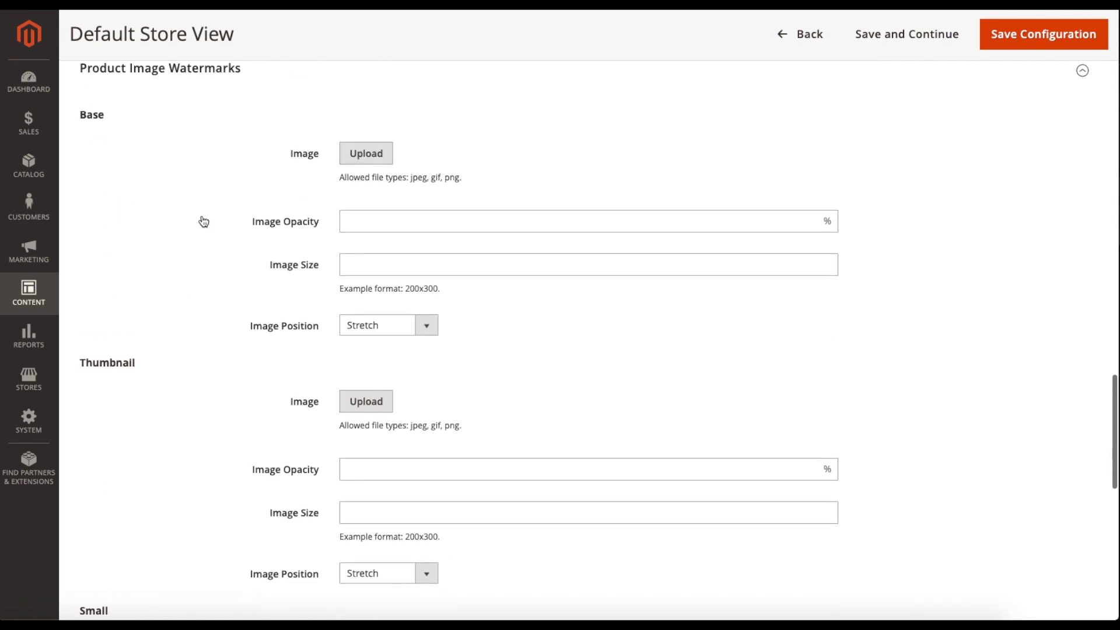
scroll(222, 294, down, 17)
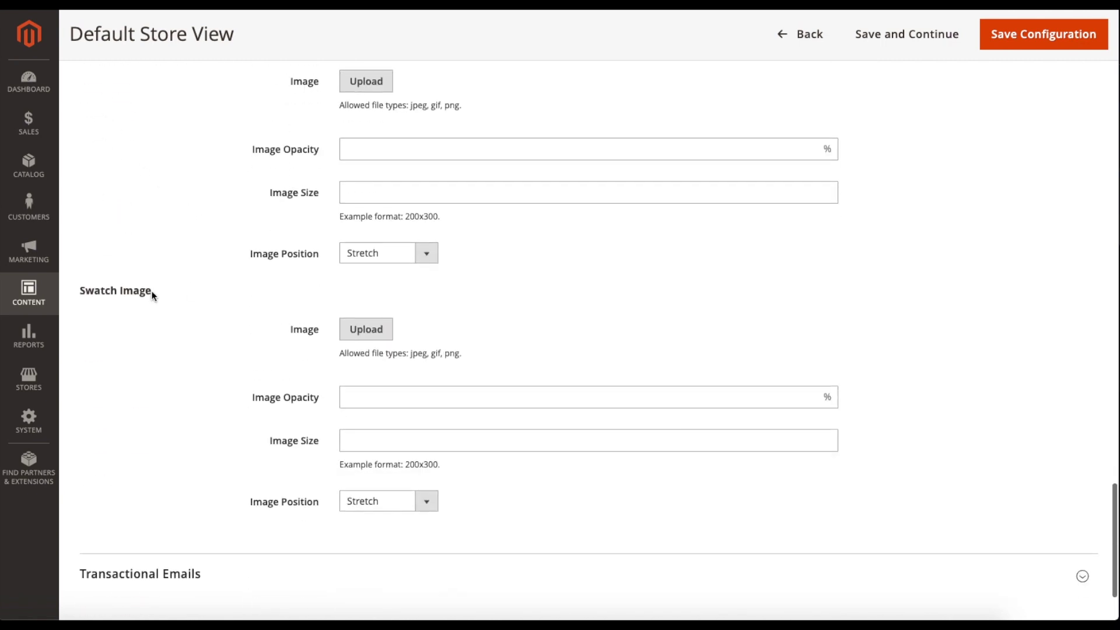
scroll(253, 293, up, 20)
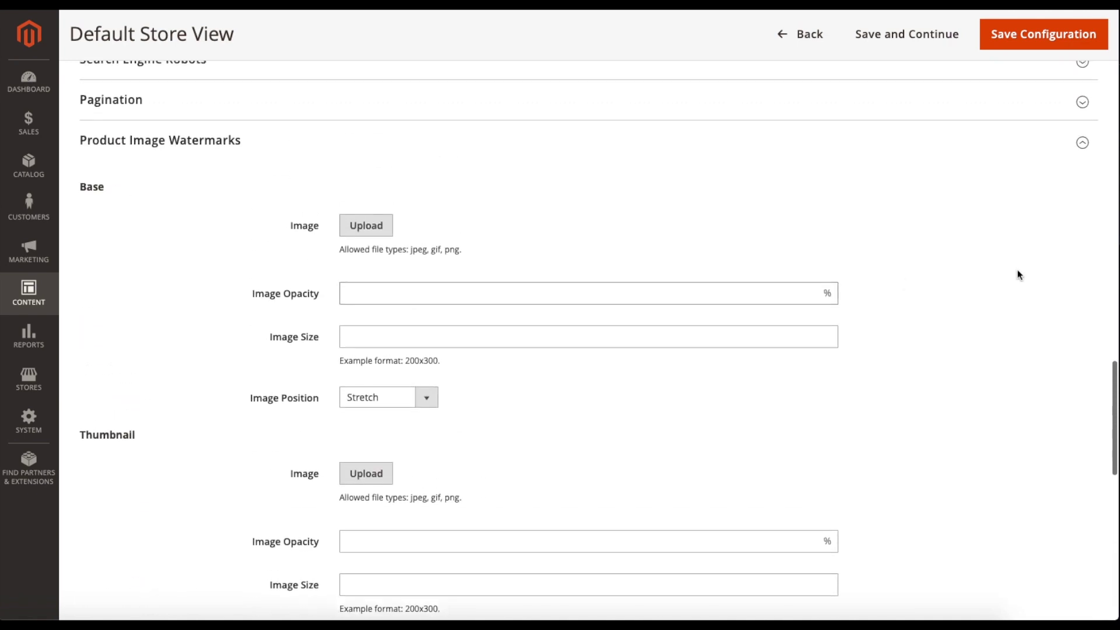
click(582, 151)
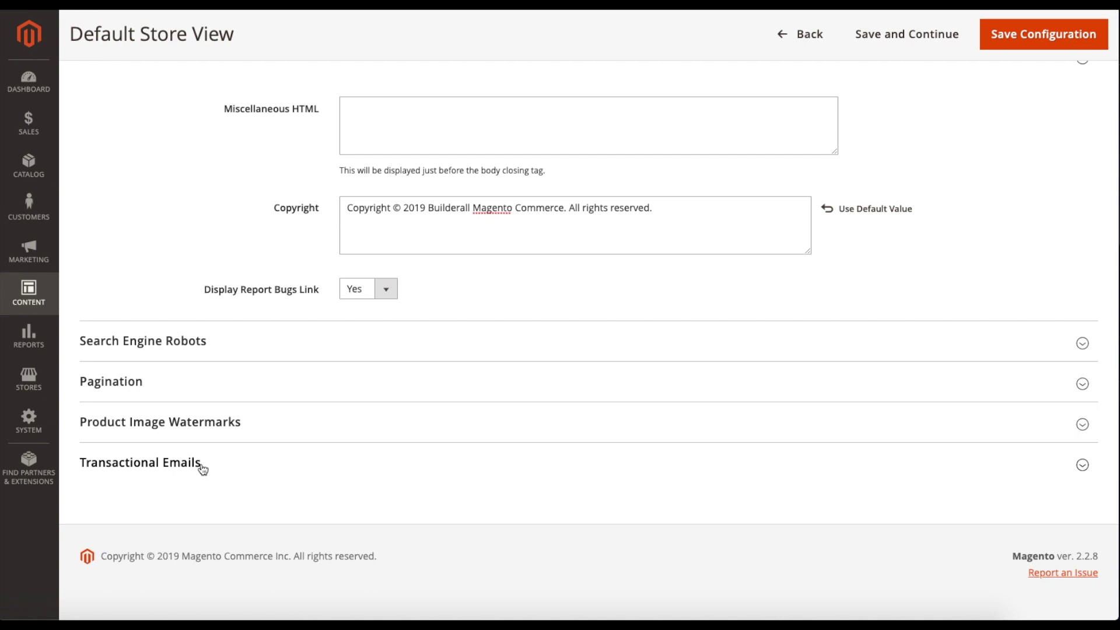
Expand the Transactional Emails settings and examine the email logo image.
click(140, 463)
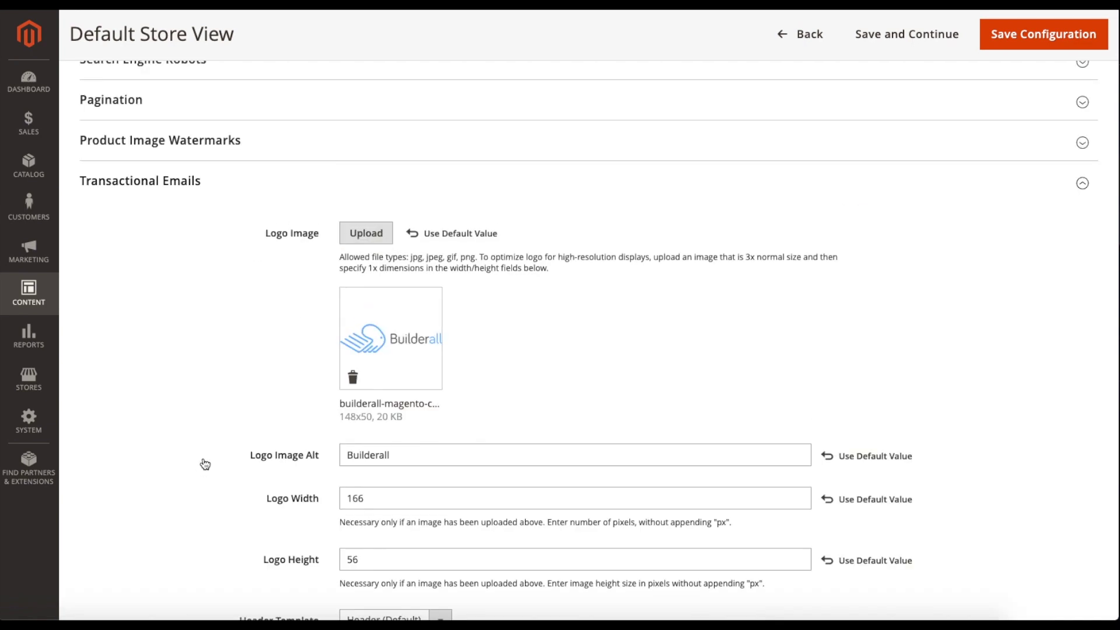
scroll(207, 382, down, 2)
scroll(206, 383, down, 1)
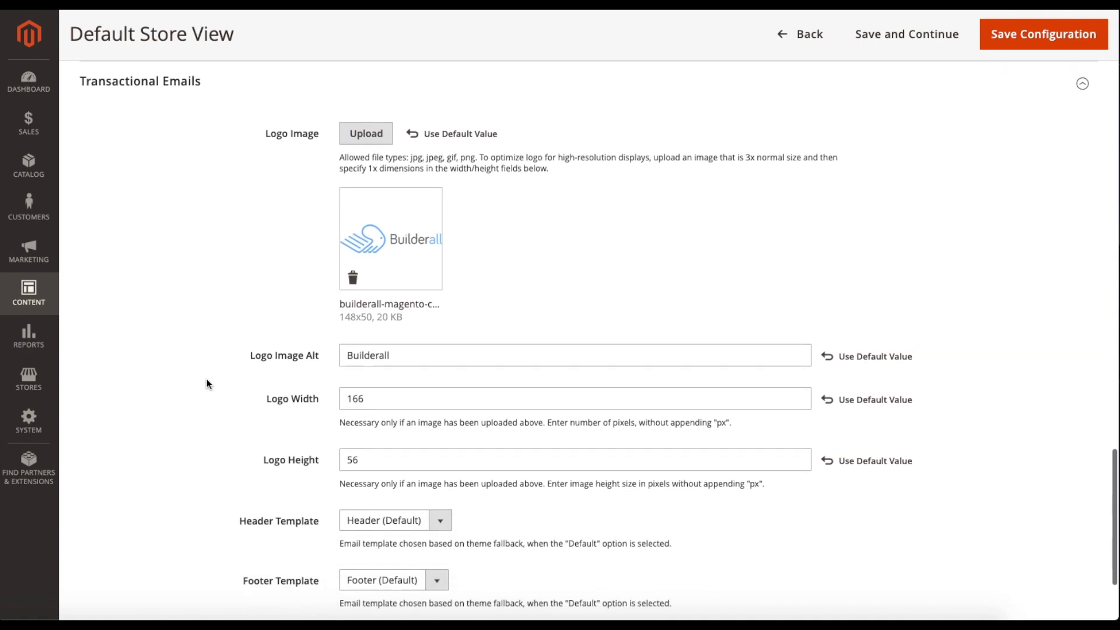
scroll(207, 384, up, 1)
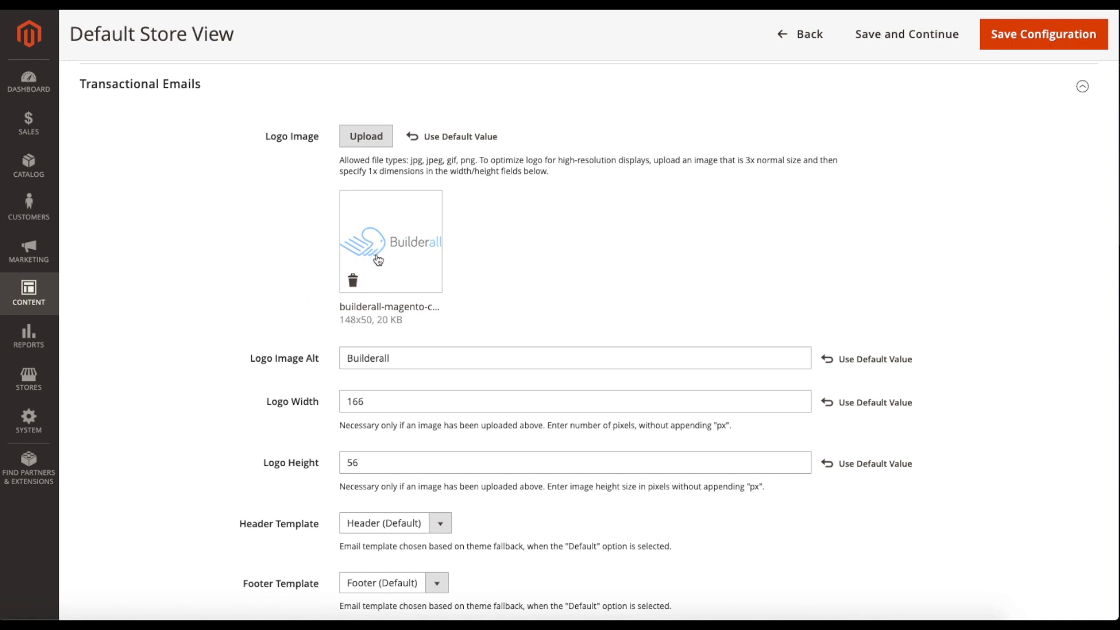
scroll(540, 259, down, 3)
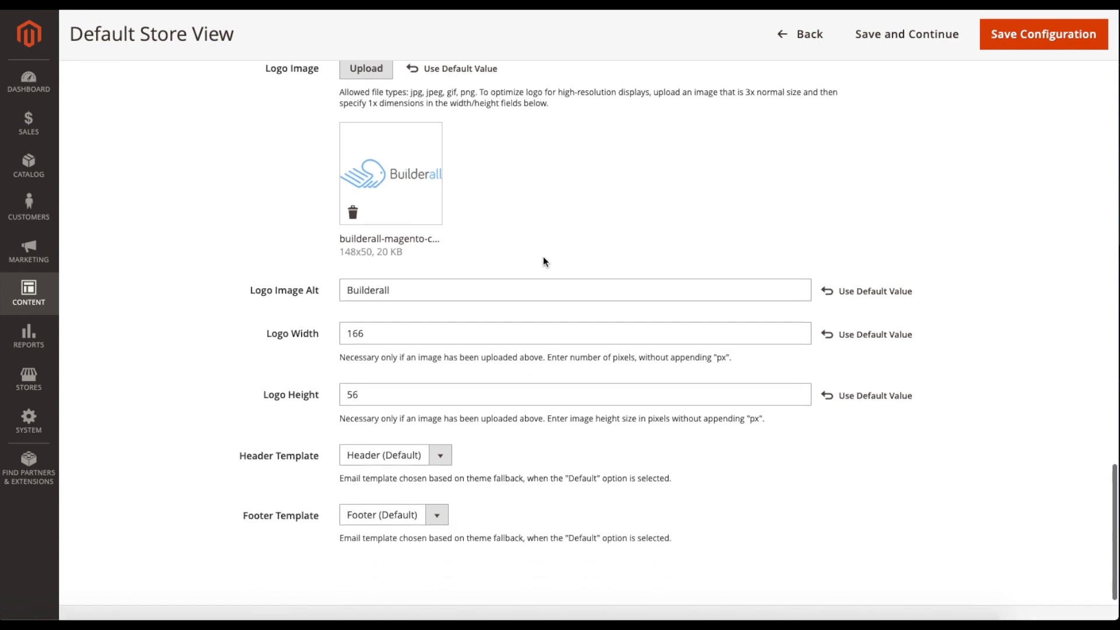
Examine the logo image alt, logo width and logo height fields in the Transactional Emails settings.
click(314, 285)
scroll(490, 281, up, 1)
click(513, 276)
drag(432, 327, 349, 330)
scroll(349, 330, up, 1)
drag(407, 402, 328, 399)
click(319, 389)
scroll(268, 449, down, 2)
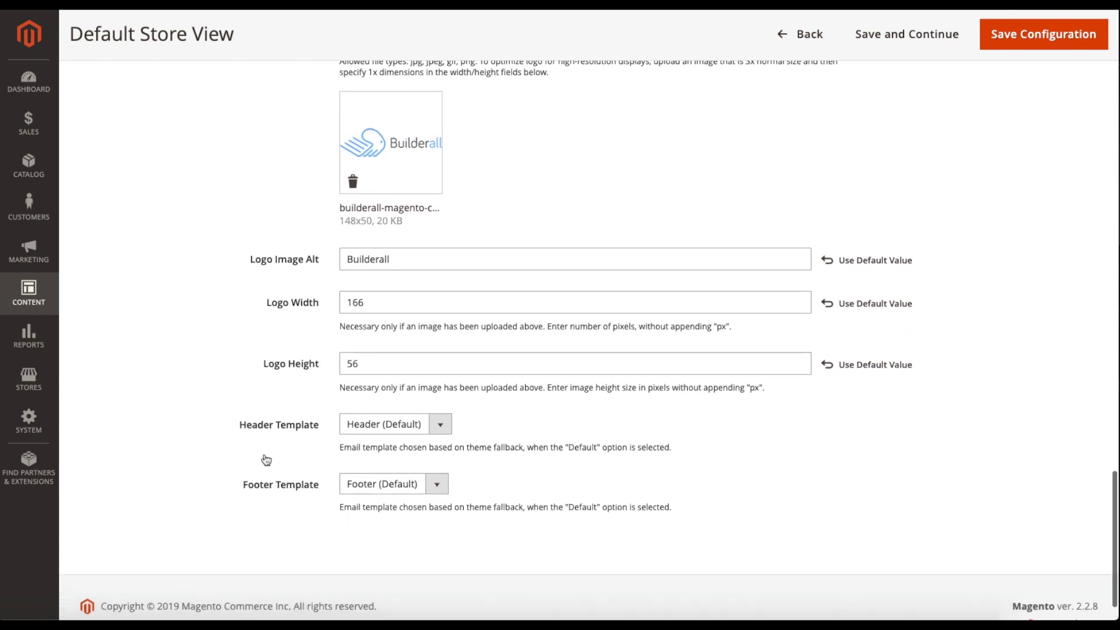
Check the Header Template options for transactional emails and keep Header (Default) selected.
click(399, 423)
click(400, 428)
click(399, 424)
click(406, 426)
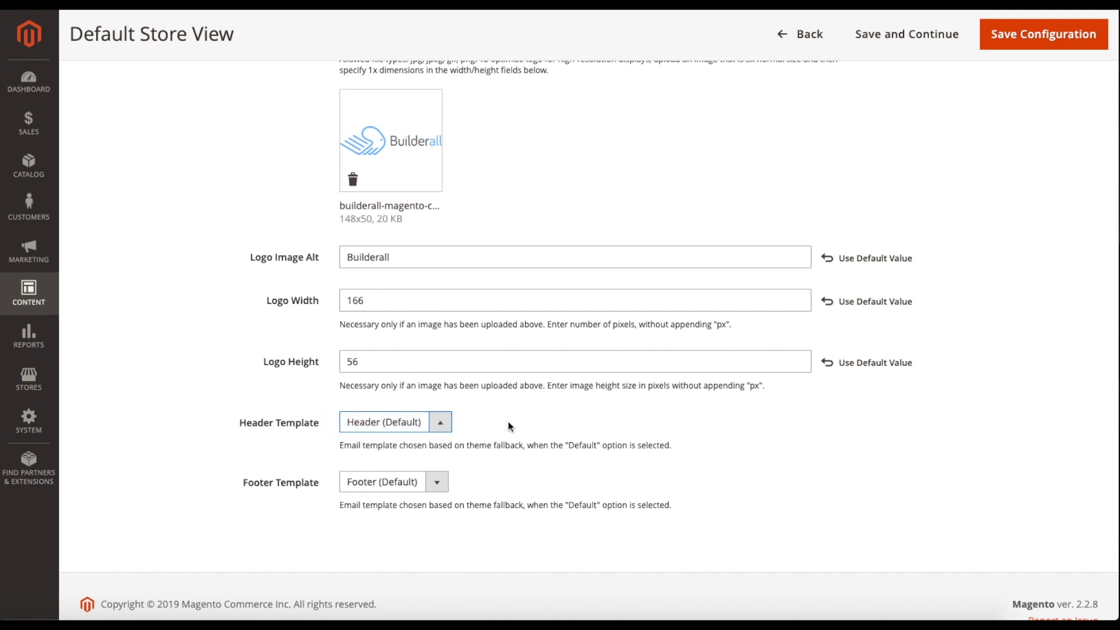
Save the Default Store View's design configuration.
scroll(509, 421, down, 1)
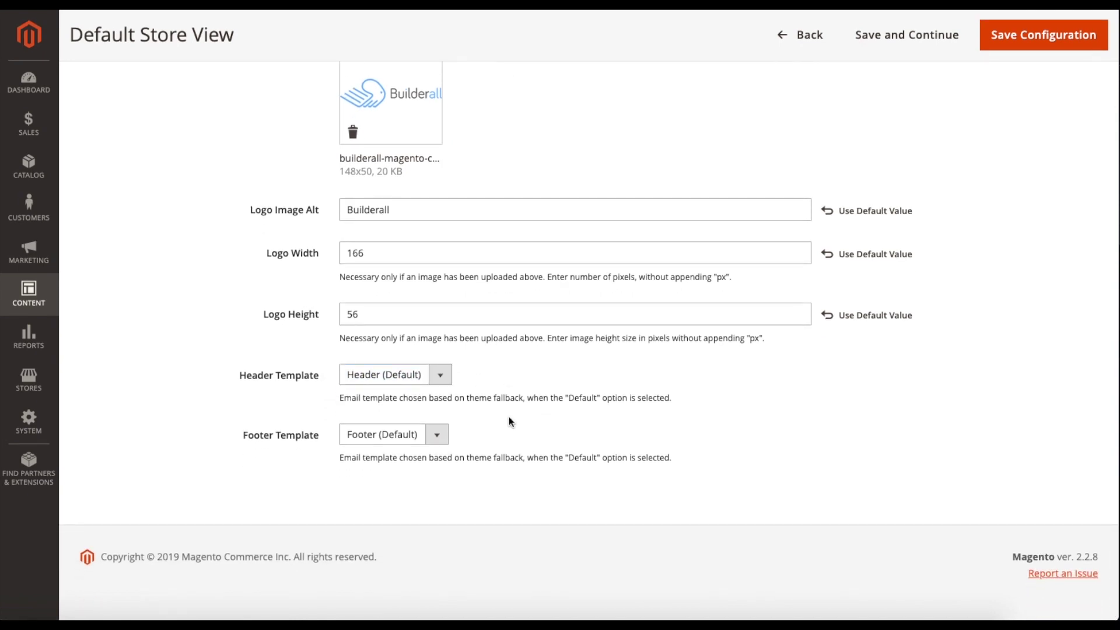
click(1042, 41)
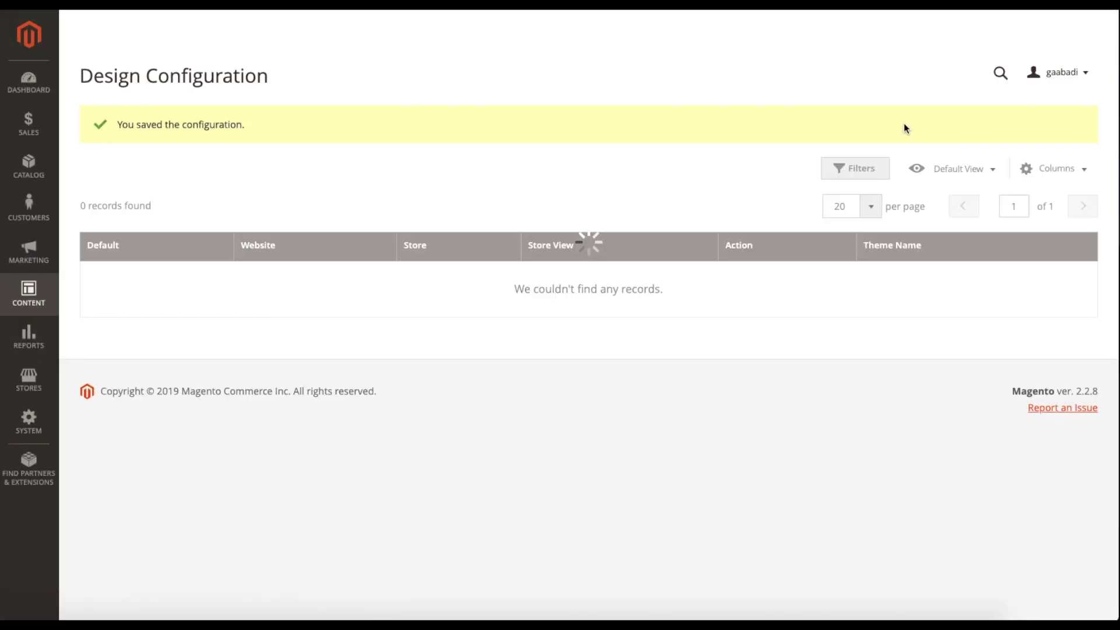
Open the Cache Management page in the admin's System area.
click(26, 424)
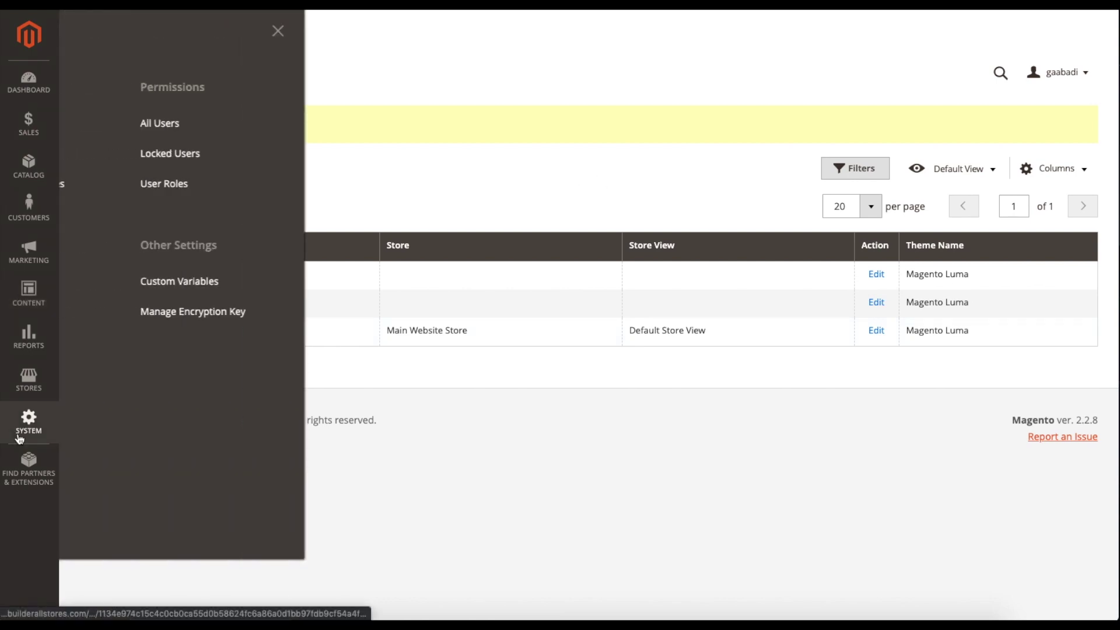
click(152, 412)
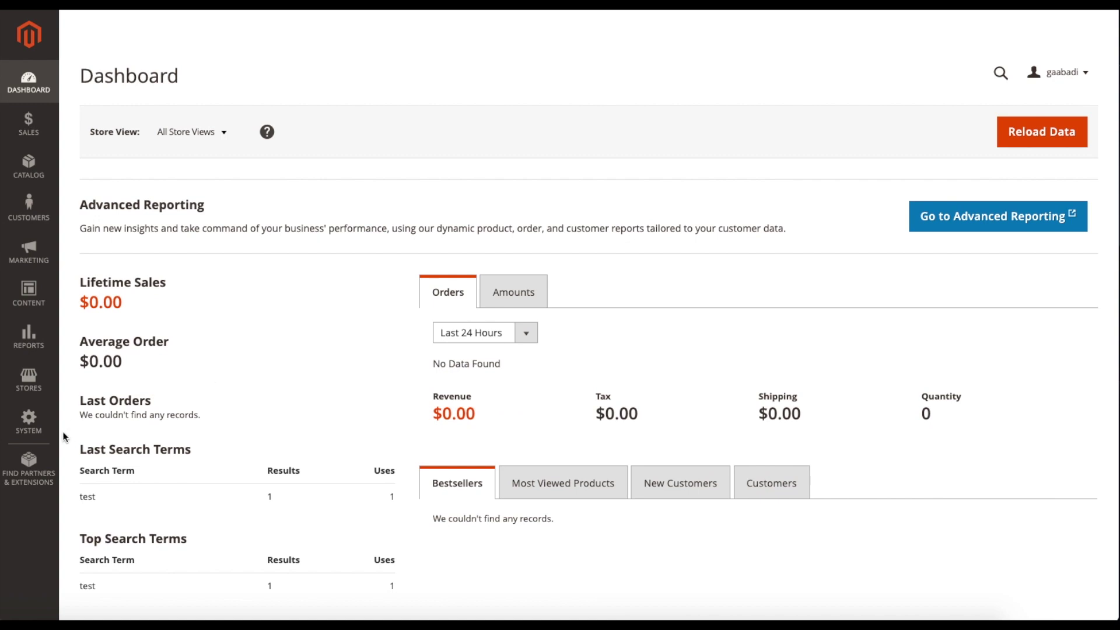
click(29, 421)
click(168, 410)
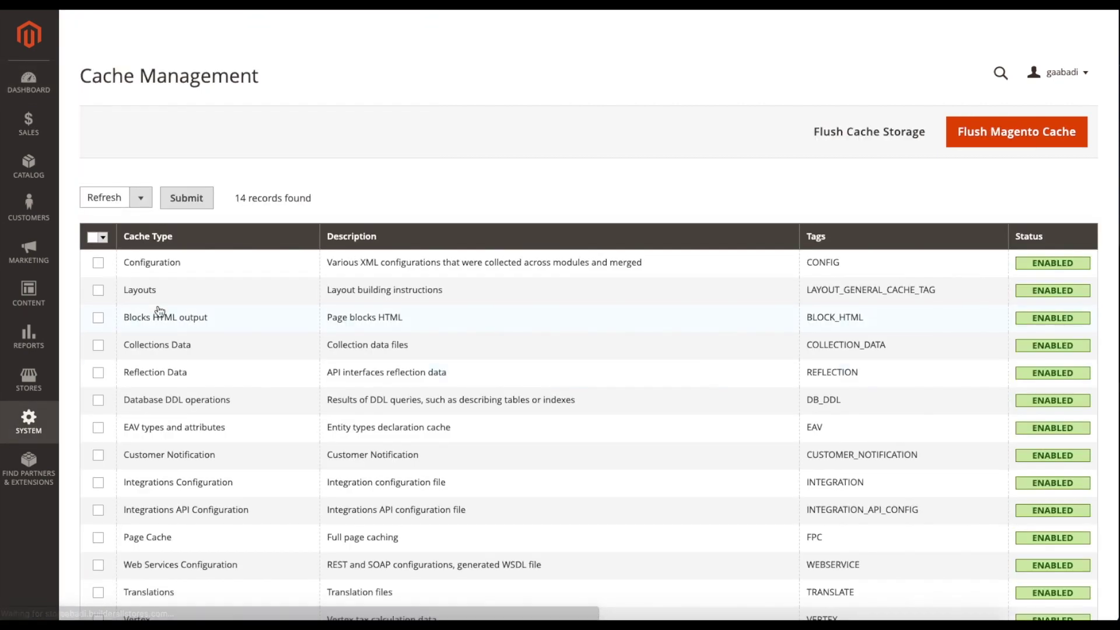
Select all cache types and refresh them.
click(103, 237)
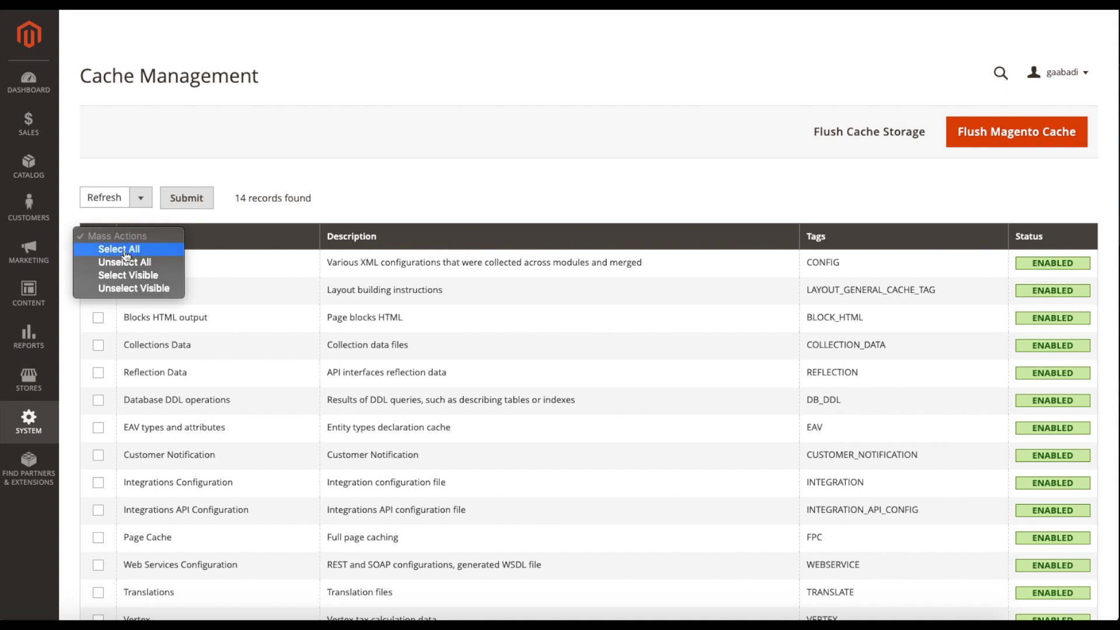
click(119, 249)
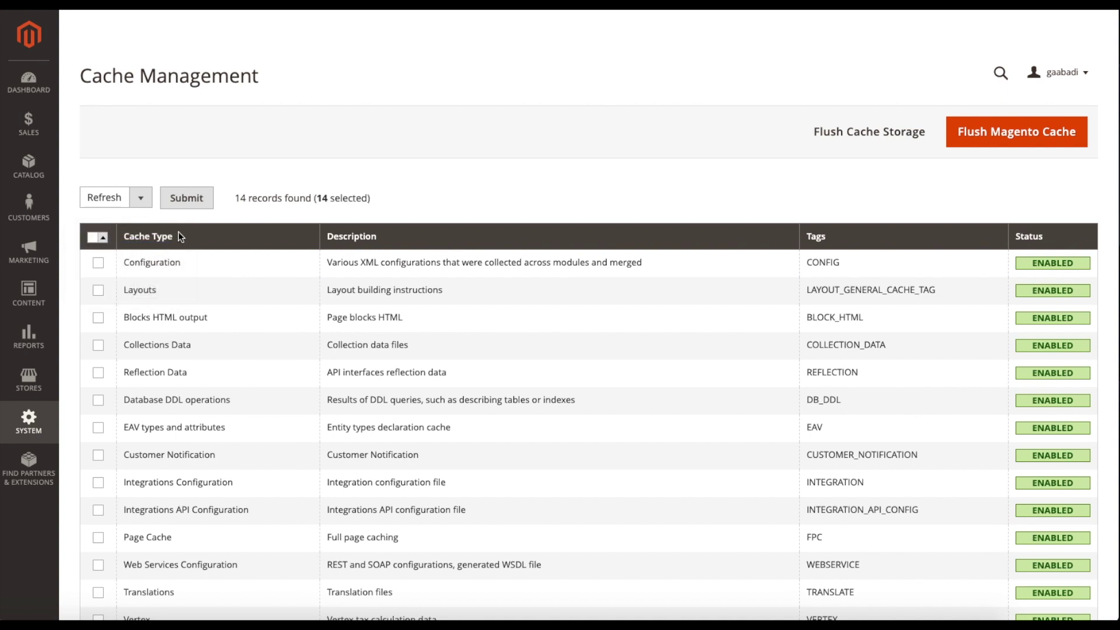
click(180, 199)
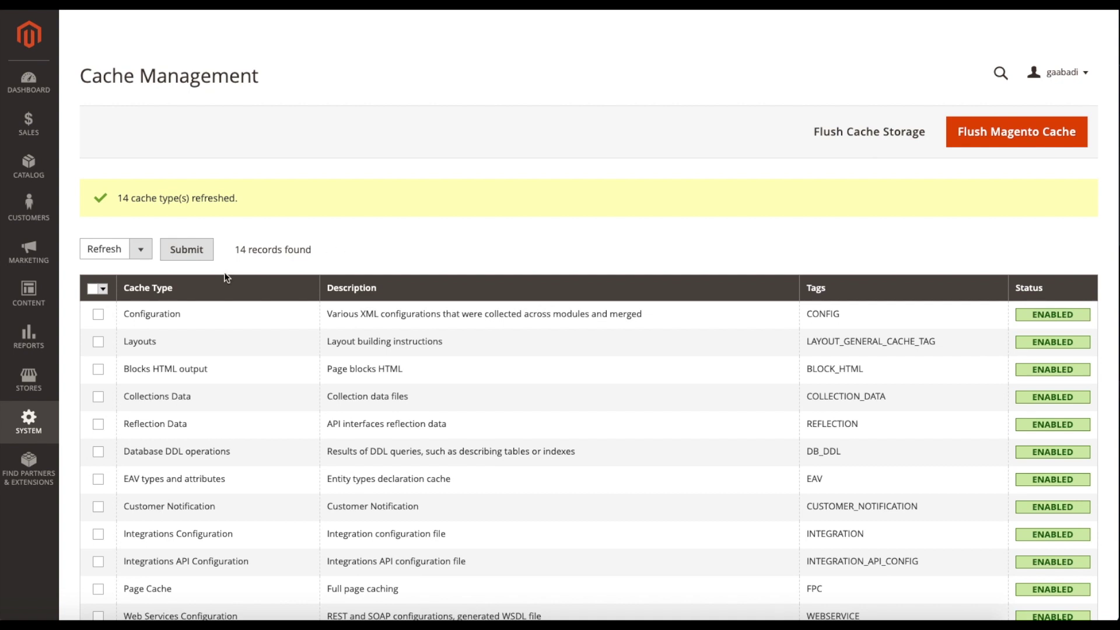
Open the General settings of the Stores configuration and show the Country Options section.
click(43, 388)
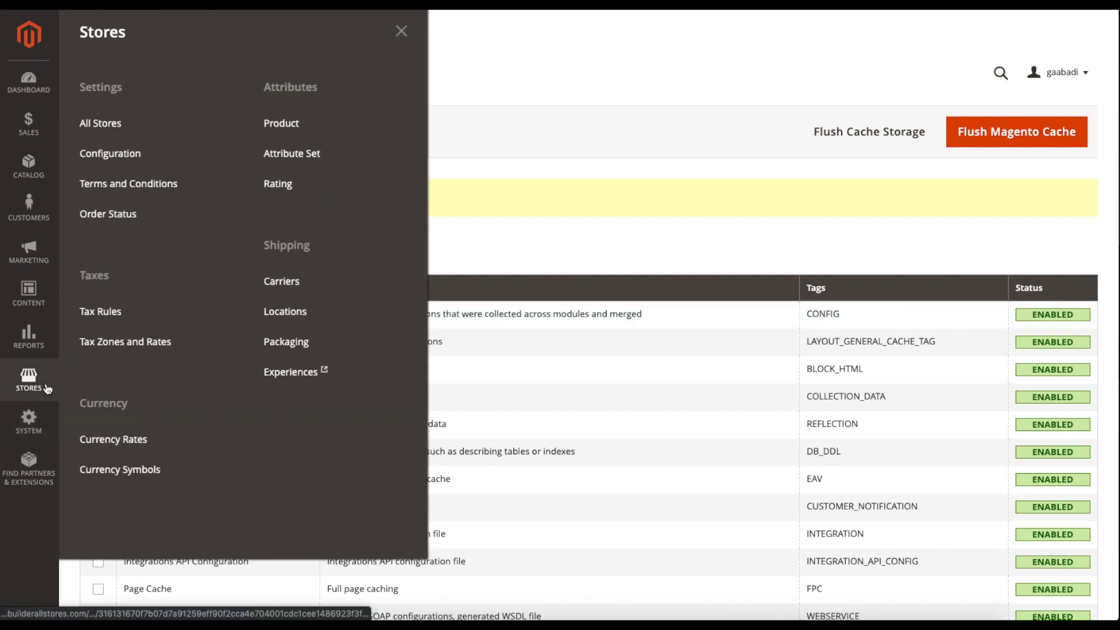
click(136, 156)
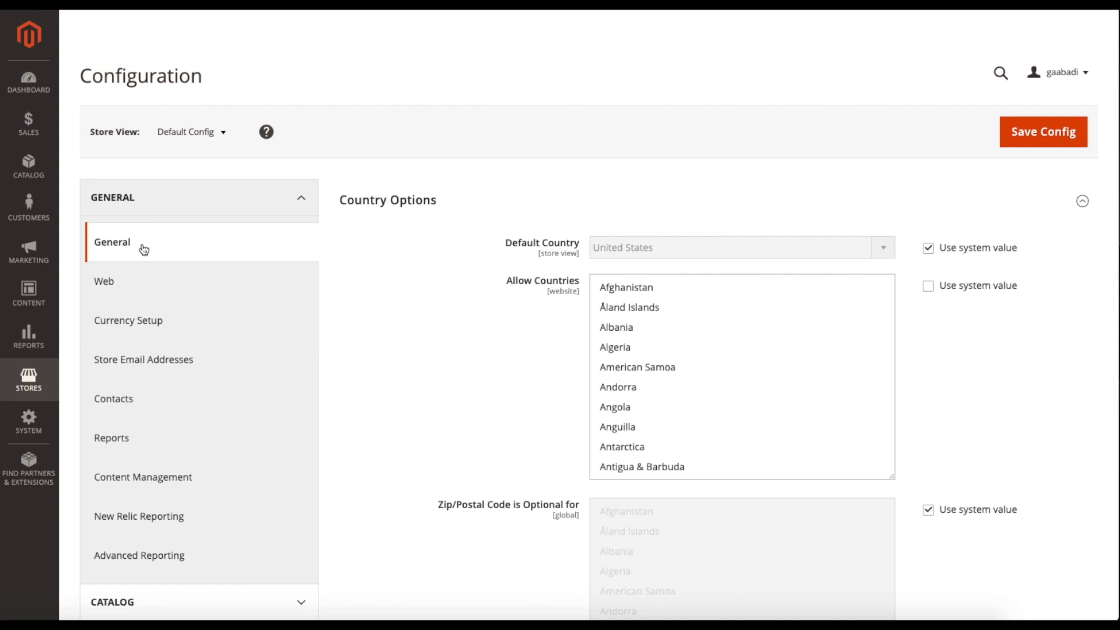
click(450, 205)
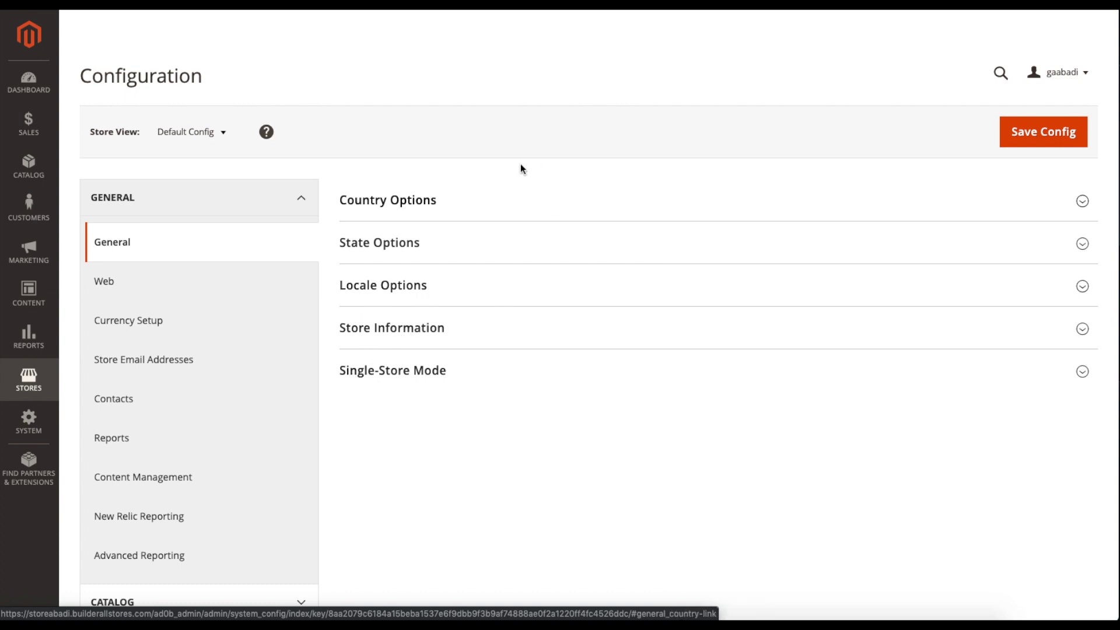
click(385, 207)
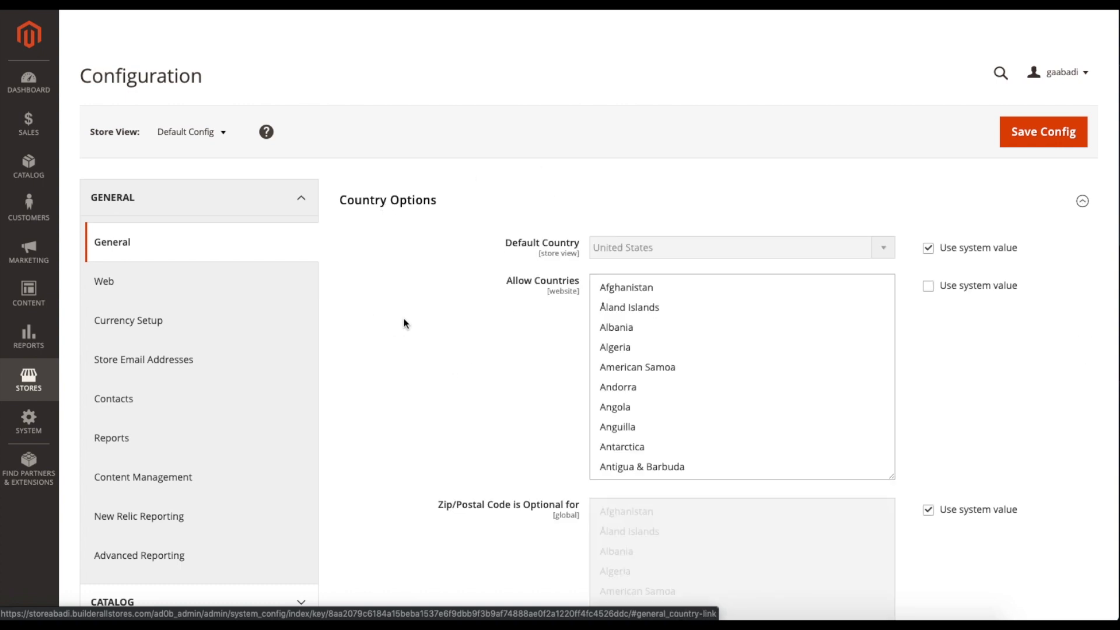
Examine the Default Country and Allow Countries settings in Country Options.
scroll(403, 317, down, 1)
mouse_move(505, 205)
mouse_down()
mouse_move(578, 205)
mouse_move(516, 204)
mouse_up()
click(579, 205)
click(515, 204)
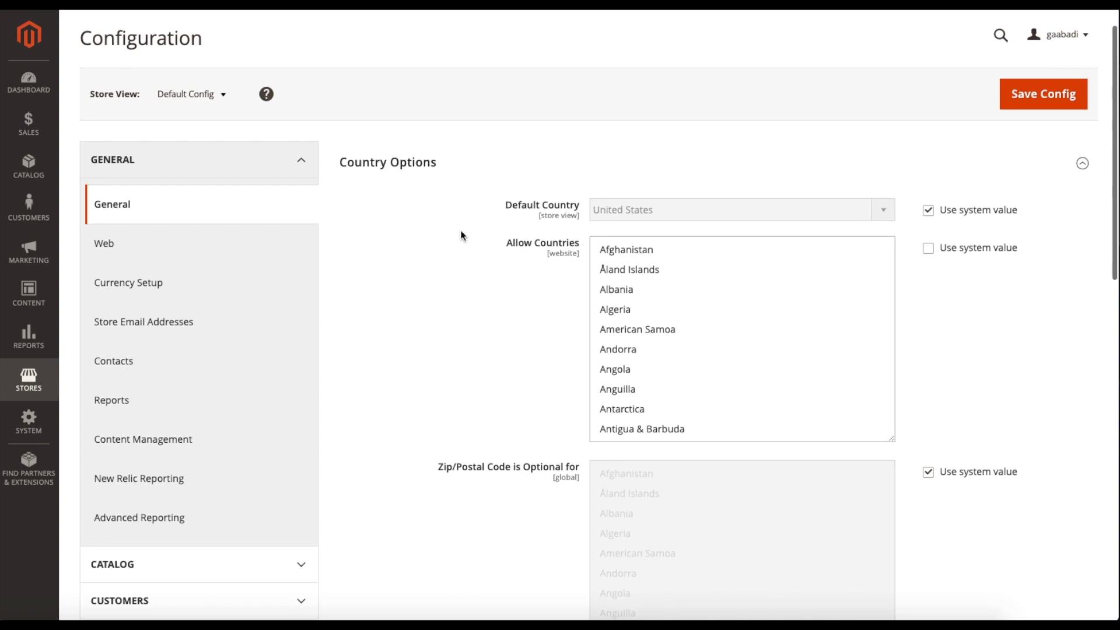
drag(503, 243, 574, 247)
click(574, 247)
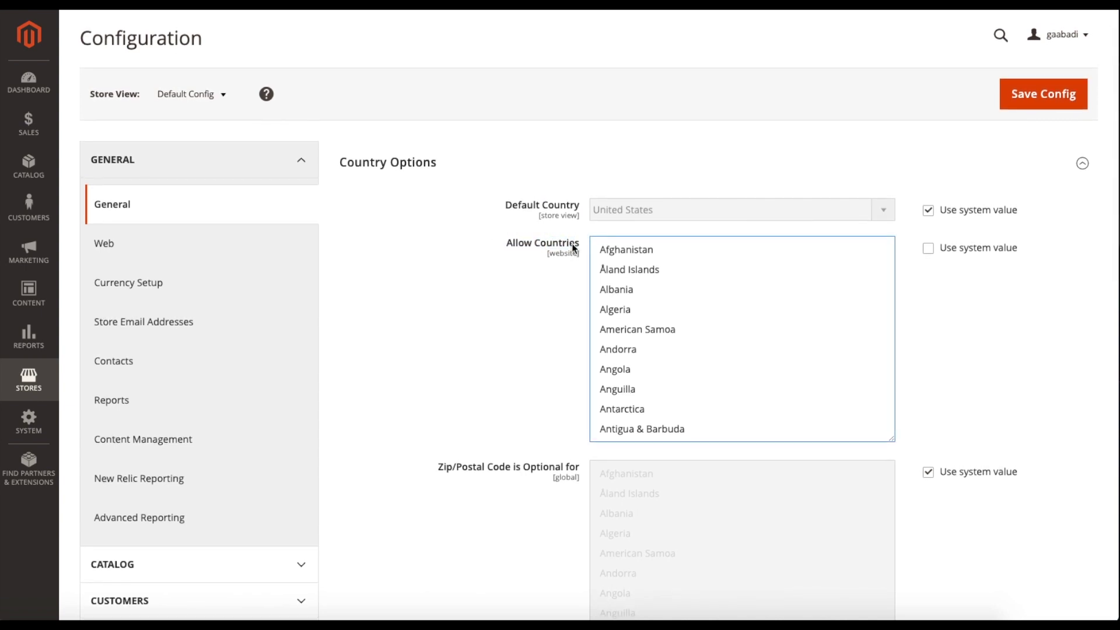
Look through the countries where the Zip/Postal Code is optional and go on to the European Union Countries setting.
scroll(440, 291, down, 5)
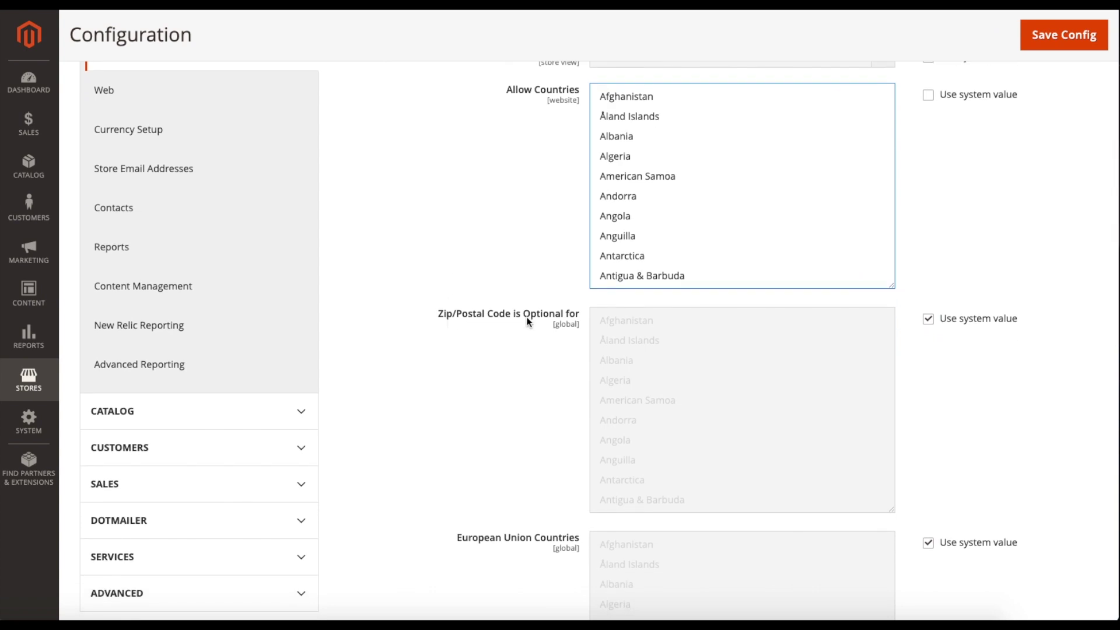
scroll(630, 342, down, 15)
scroll(639, 349, down, 3)
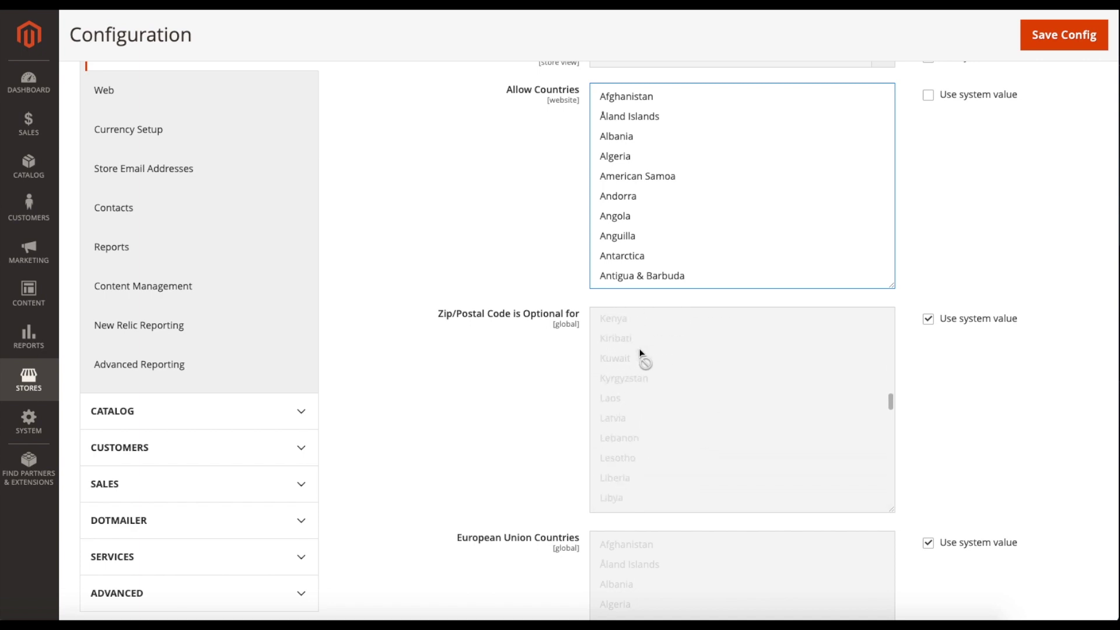
scroll(639, 348, down, 3)
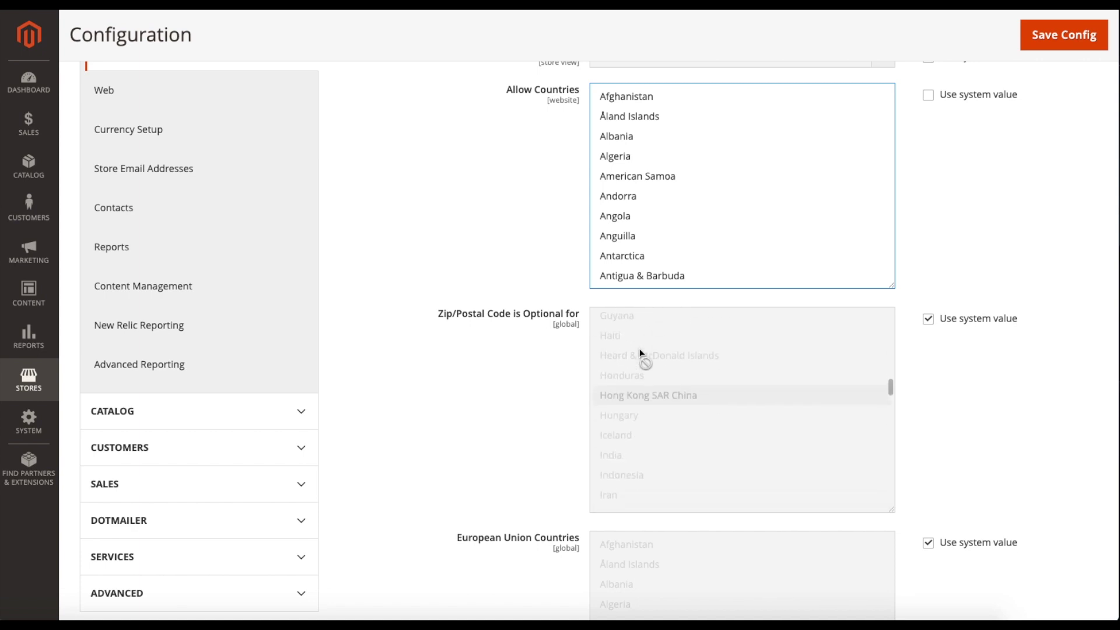
scroll(698, 365, down, 2)
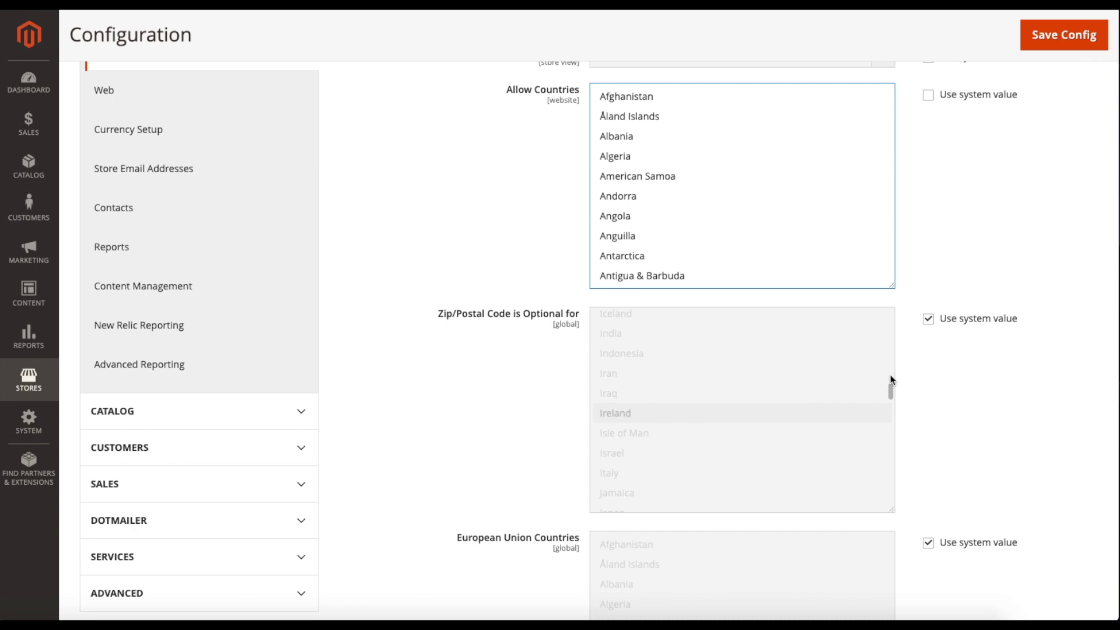
scroll(510, 340, down, 3)
scroll(509, 342, down, 1)
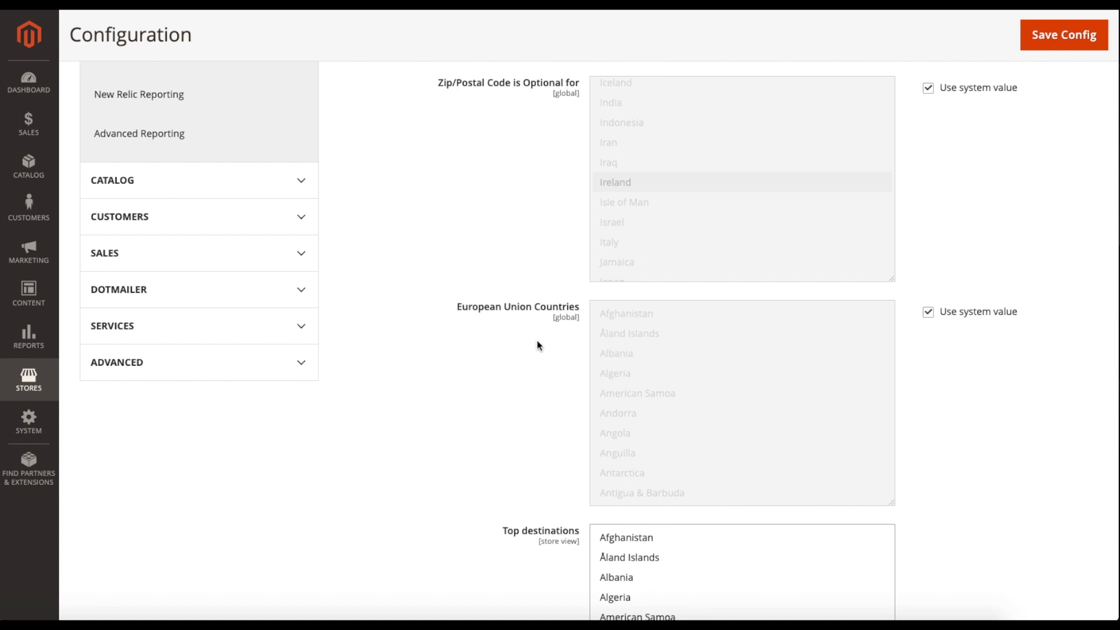
Look through the Top destinations country list to find which countries are selected.
scroll(536, 344, down, 3)
scroll(511, 346, down, 1)
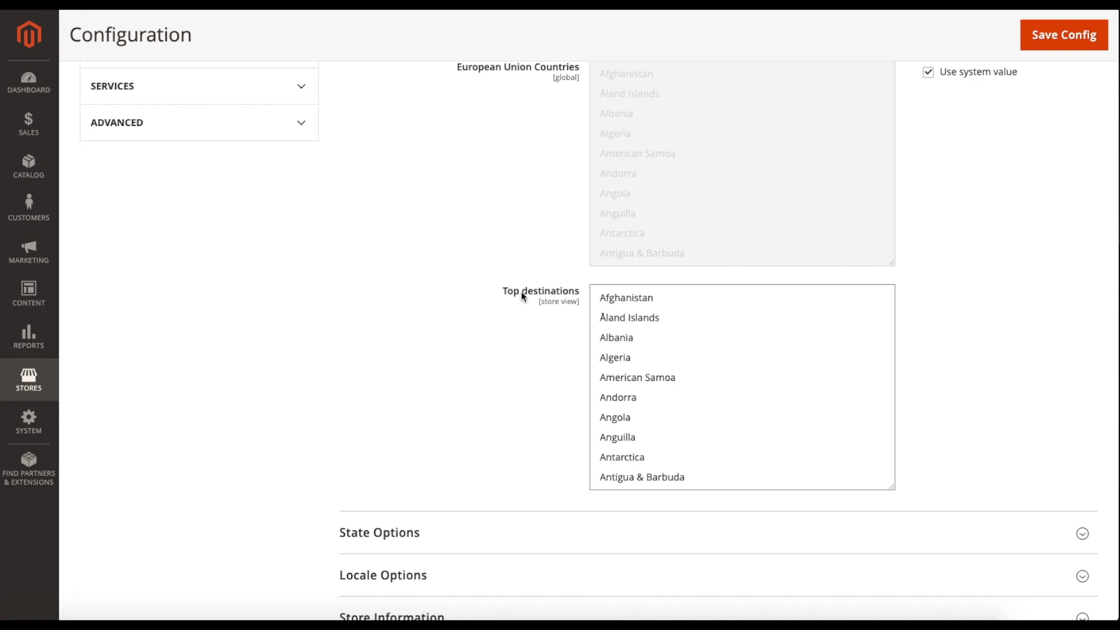
scroll(683, 347, down, 12)
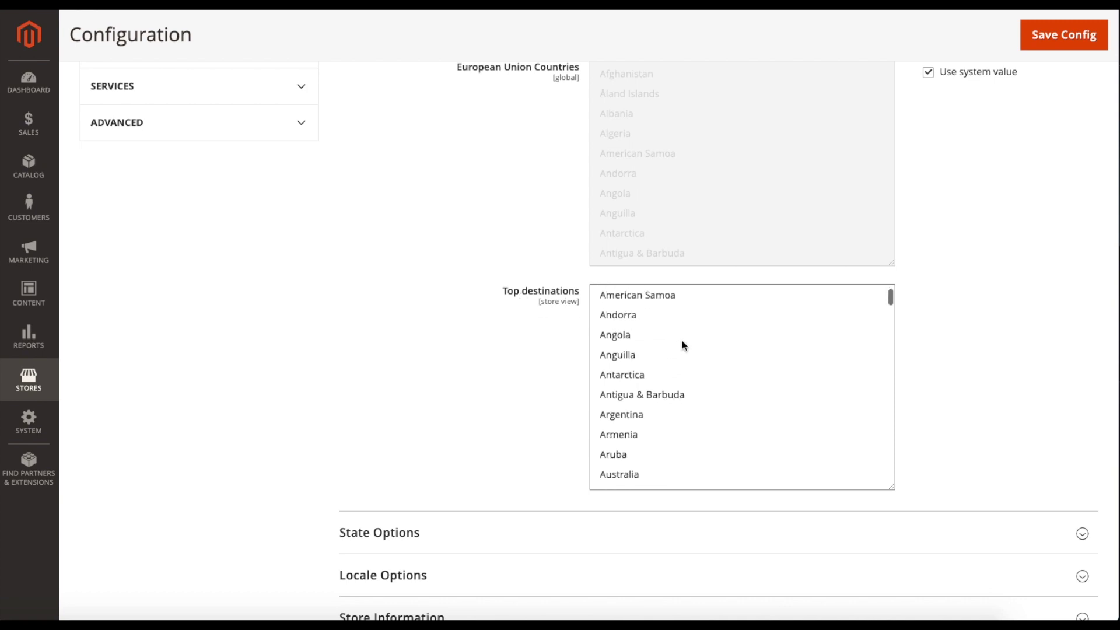
scroll(681, 347, down, 20)
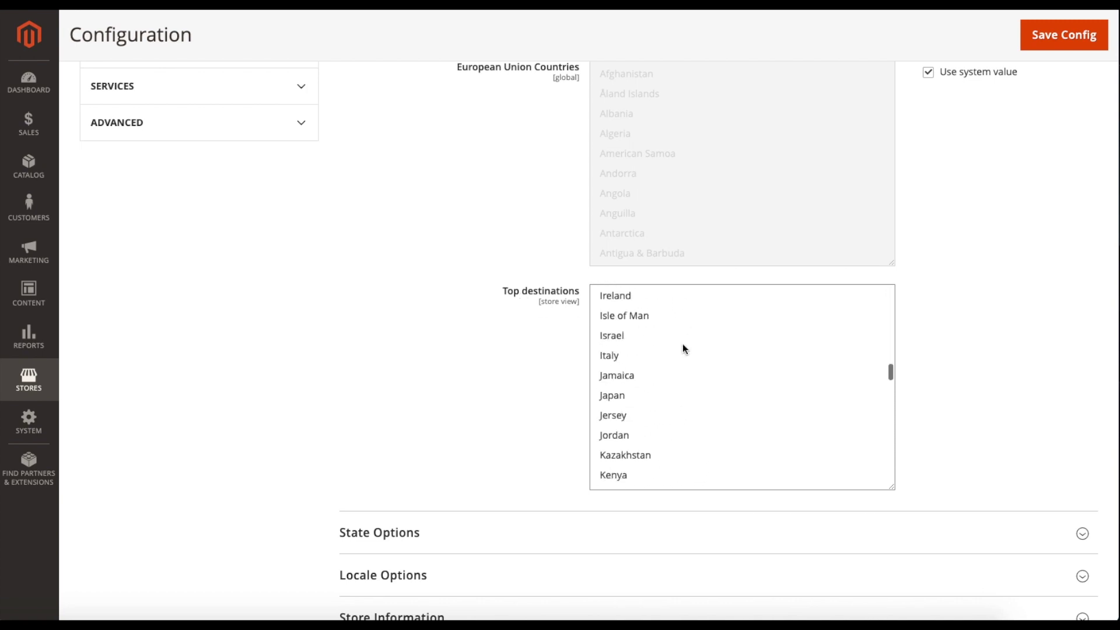
scroll(683, 348, down, 12)
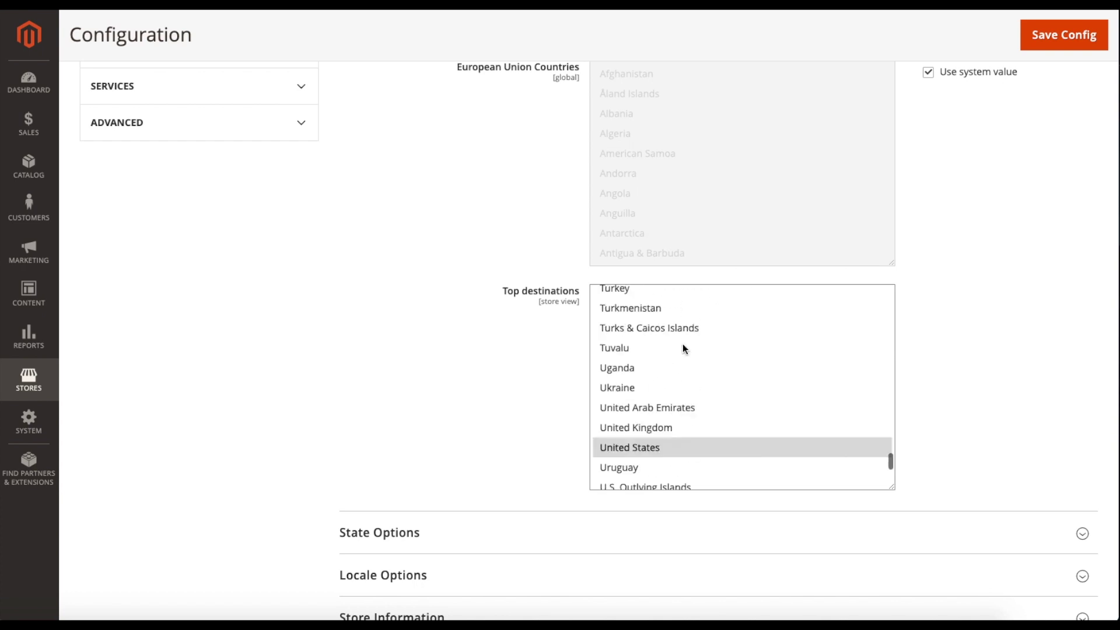
scroll(683, 345, up, 3)
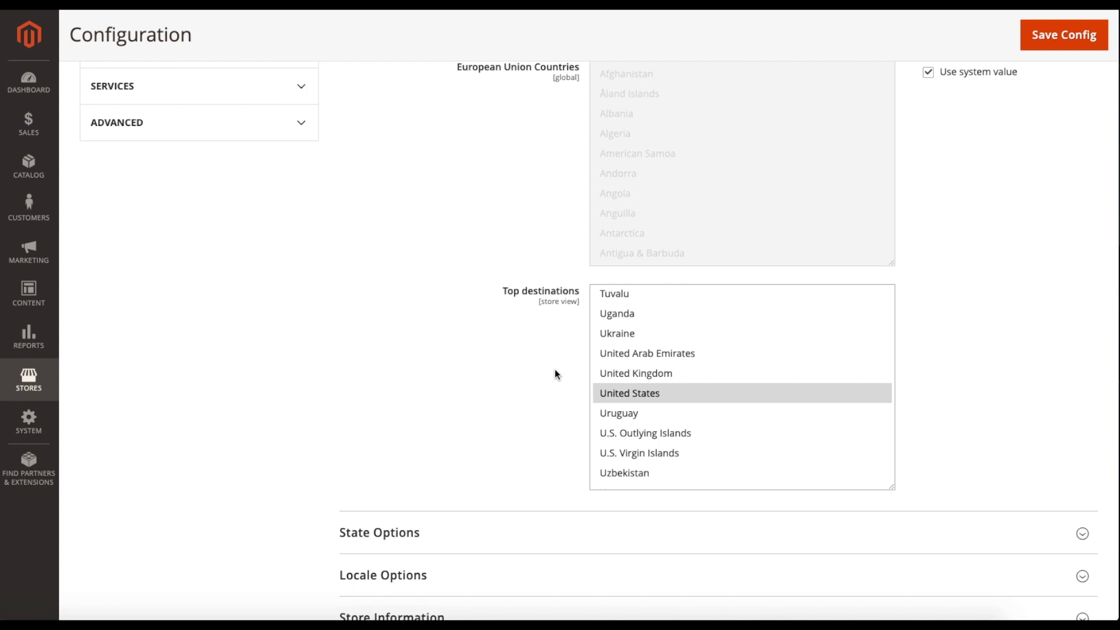
scroll(555, 374, down, 2)
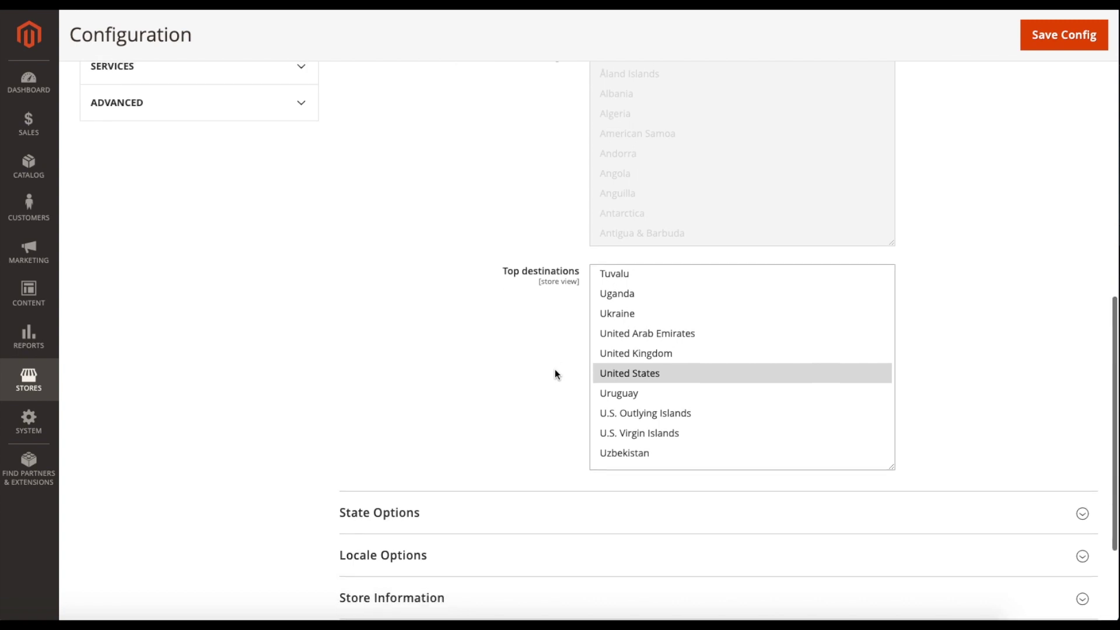
scroll(555, 370, down, 2)
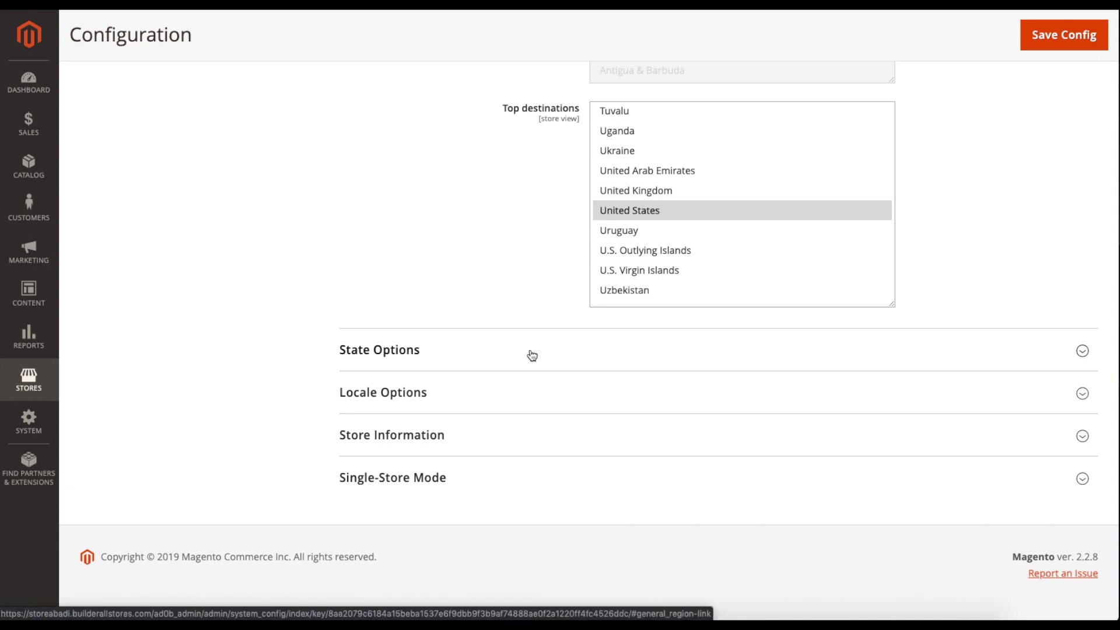
Expand State Options and review which countries are selected in the State is Required for list.
click(532, 356)
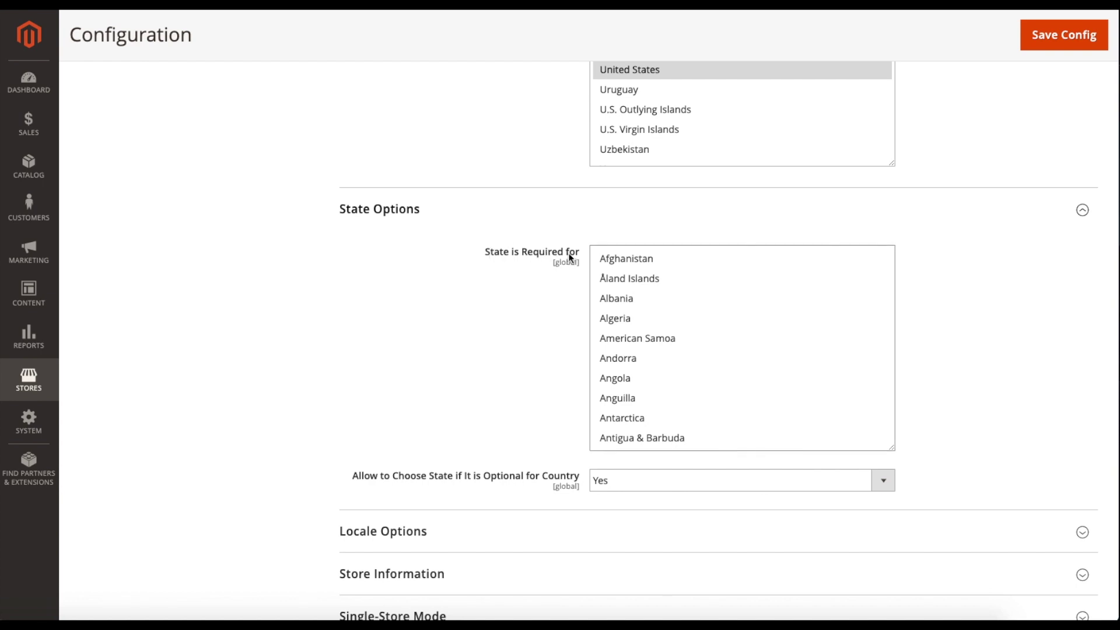
scroll(649, 317, down, 5)
scroll(650, 325, up, 3)
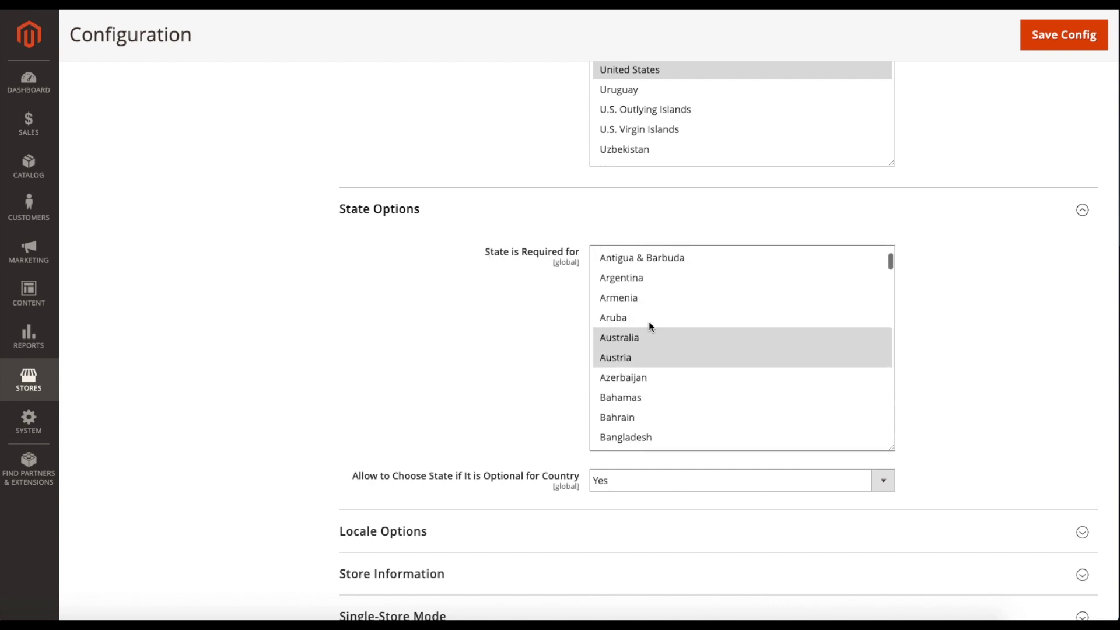
scroll(650, 325, down, 5)
scroll(649, 321, down, 3)
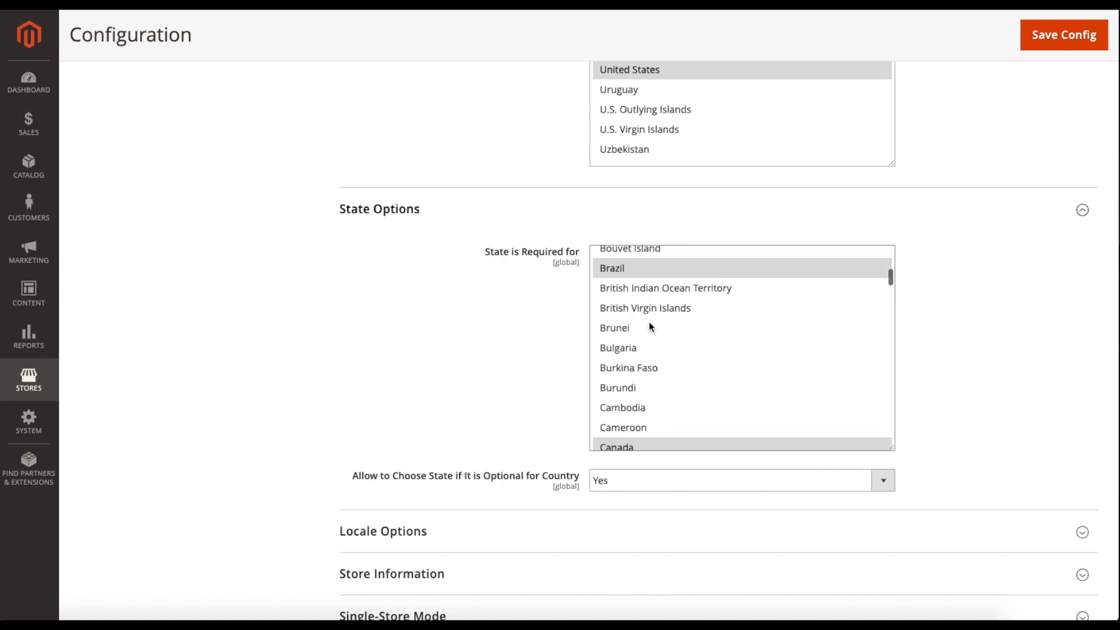
scroll(649, 321, down, 3)
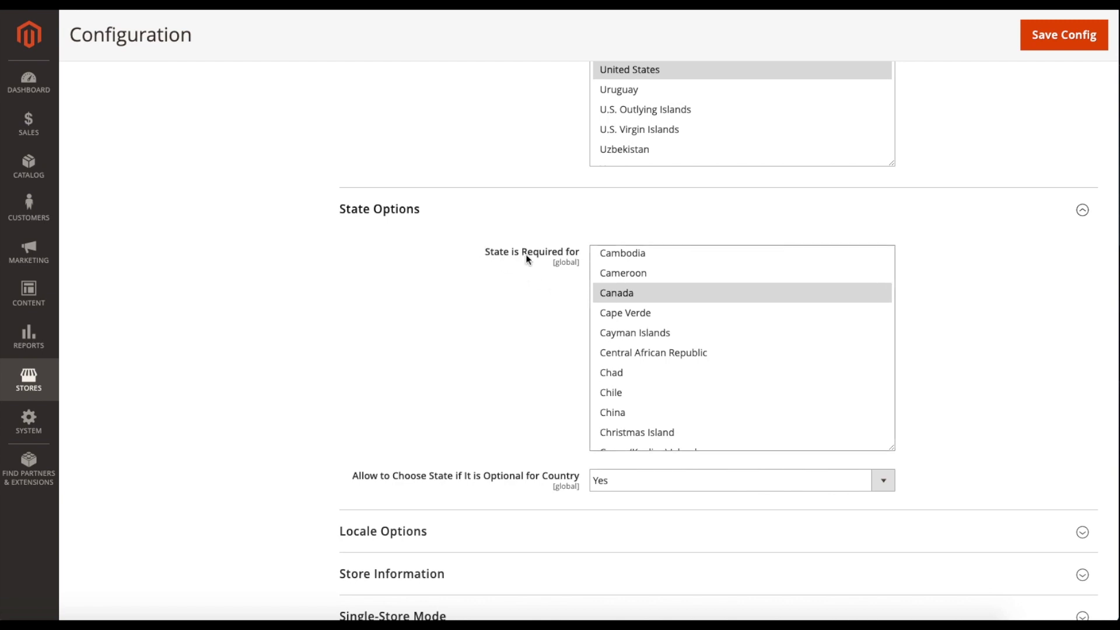
scroll(378, 336, down, 3)
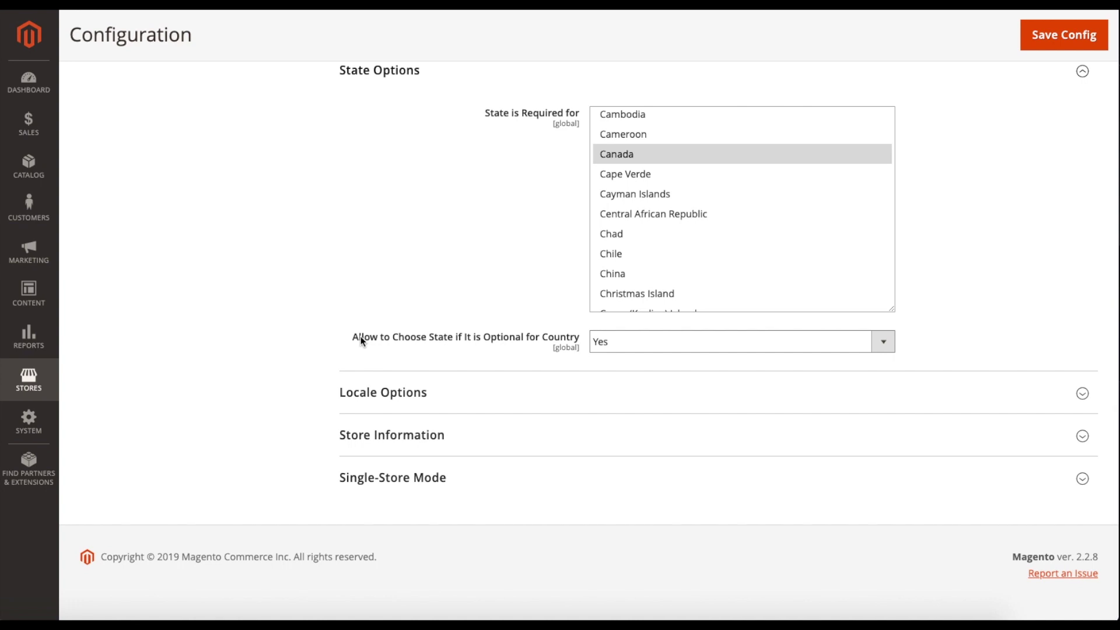
Check the choices for Allow to Choose State if It is Optional for Country and keep Yes selected.
click(434, 340)
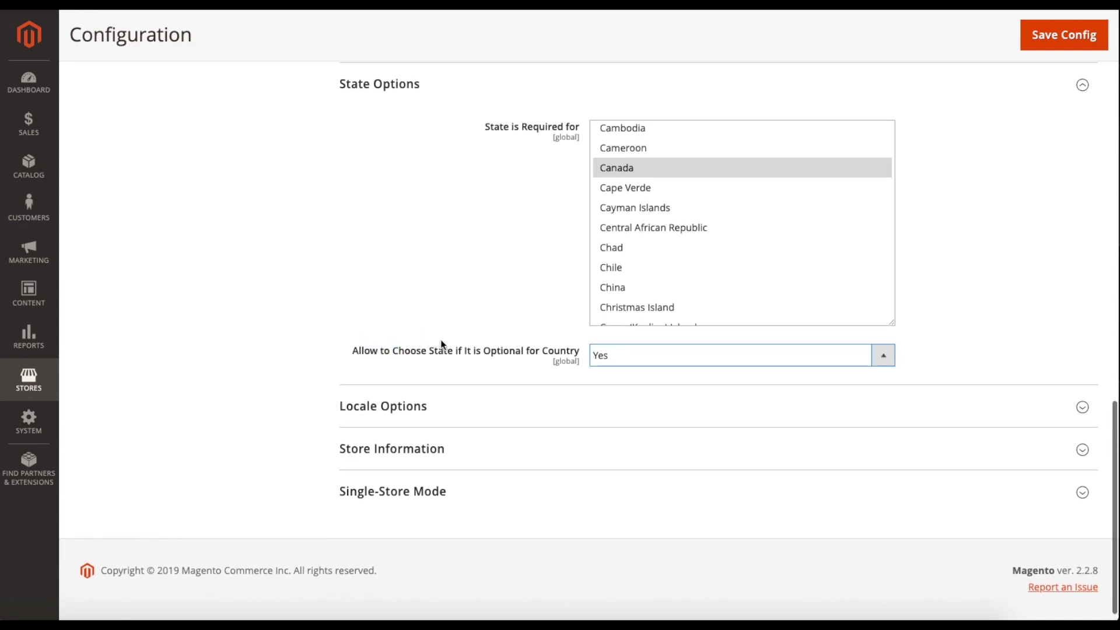
click(643, 357)
click(601, 354)
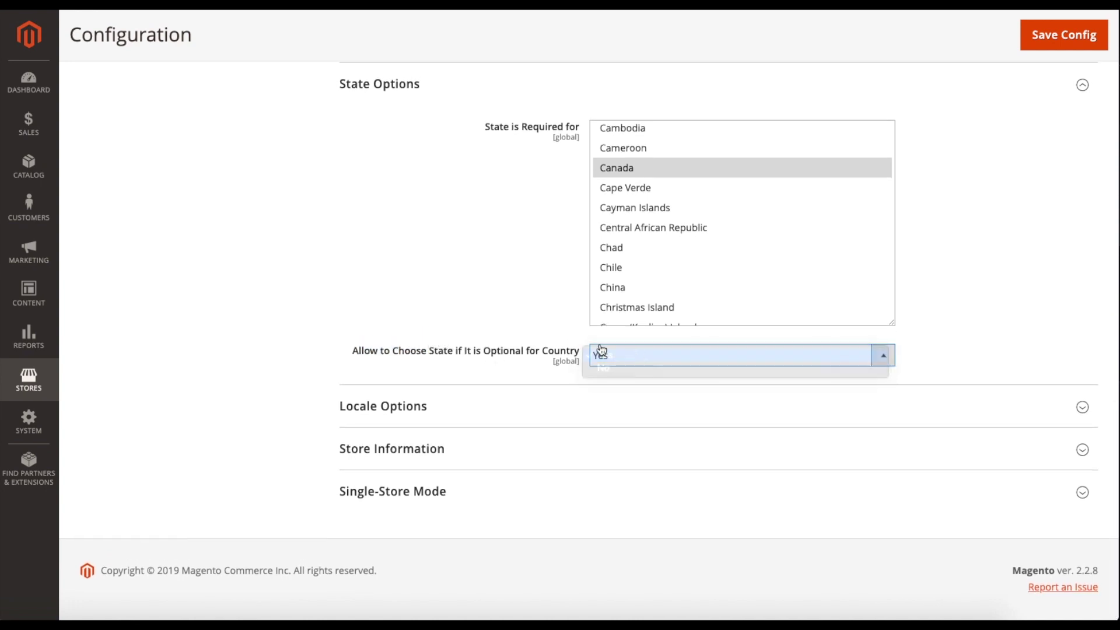
click(448, 302)
scroll(450, 303, down, 1)
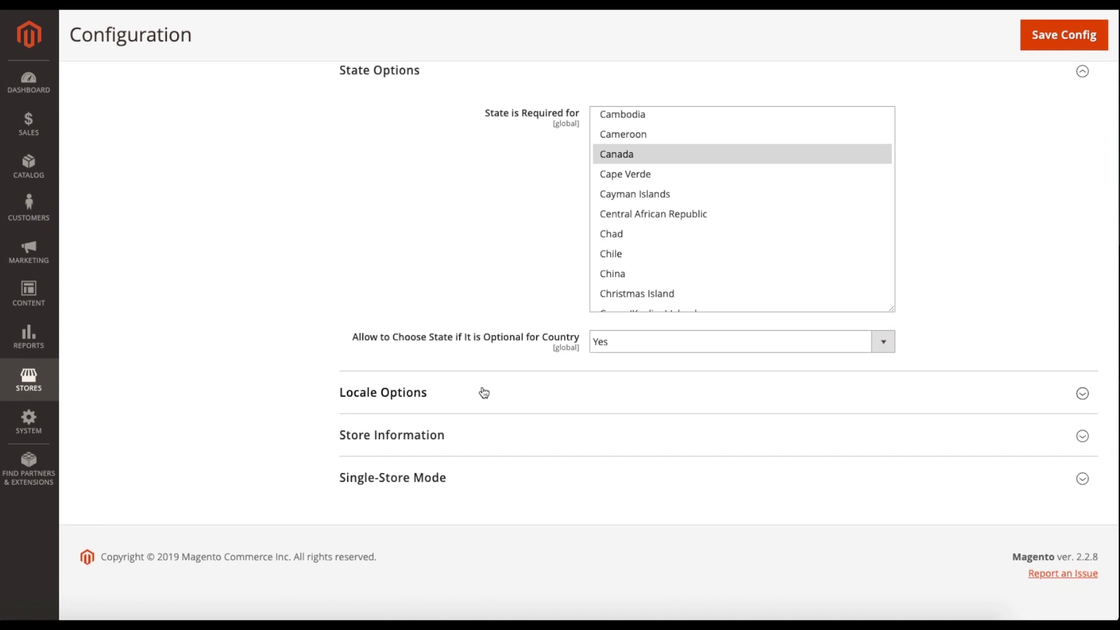
Expand Locale Options and examine the timezone, locale, weight unit, first day of week and weekend days settings.
click(492, 396)
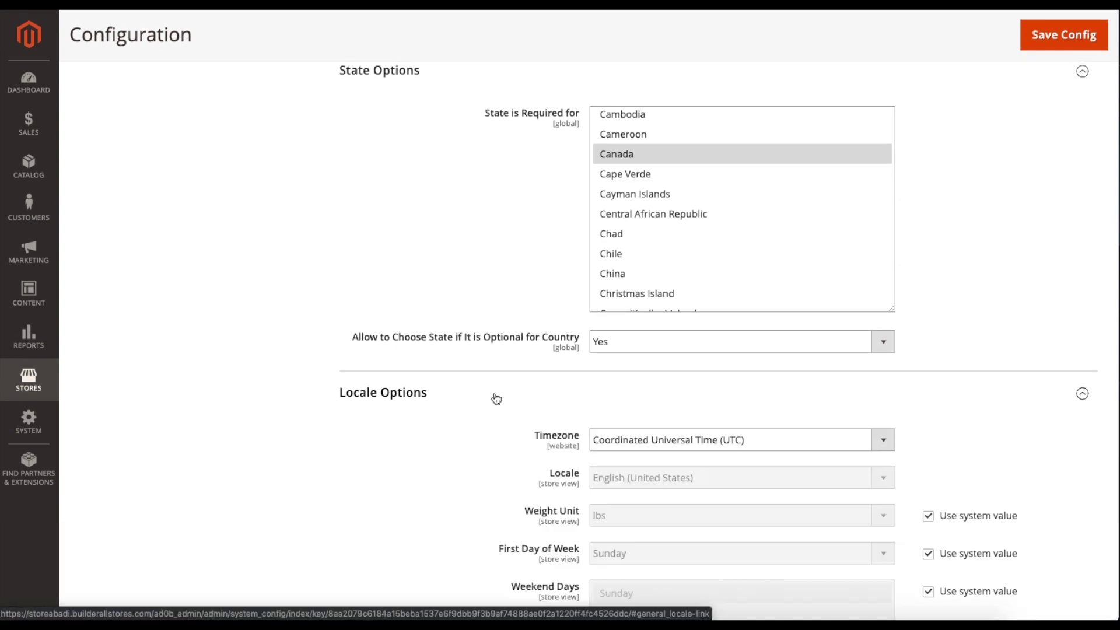
scroll(491, 442, down, 2)
scroll(473, 394, down, 2)
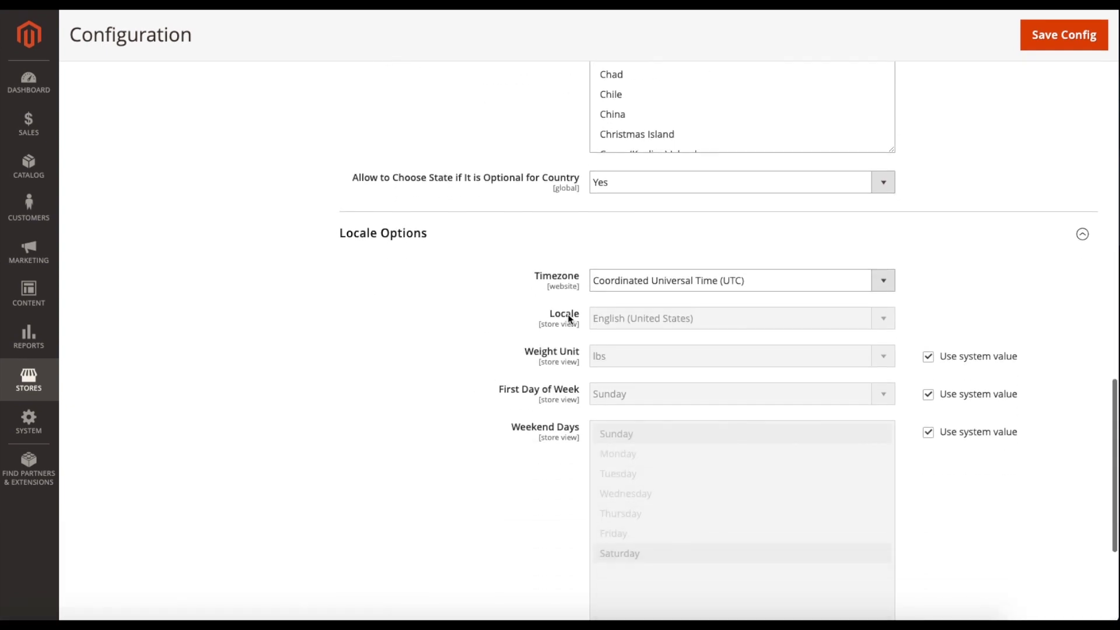
scroll(502, 323, down, 1)
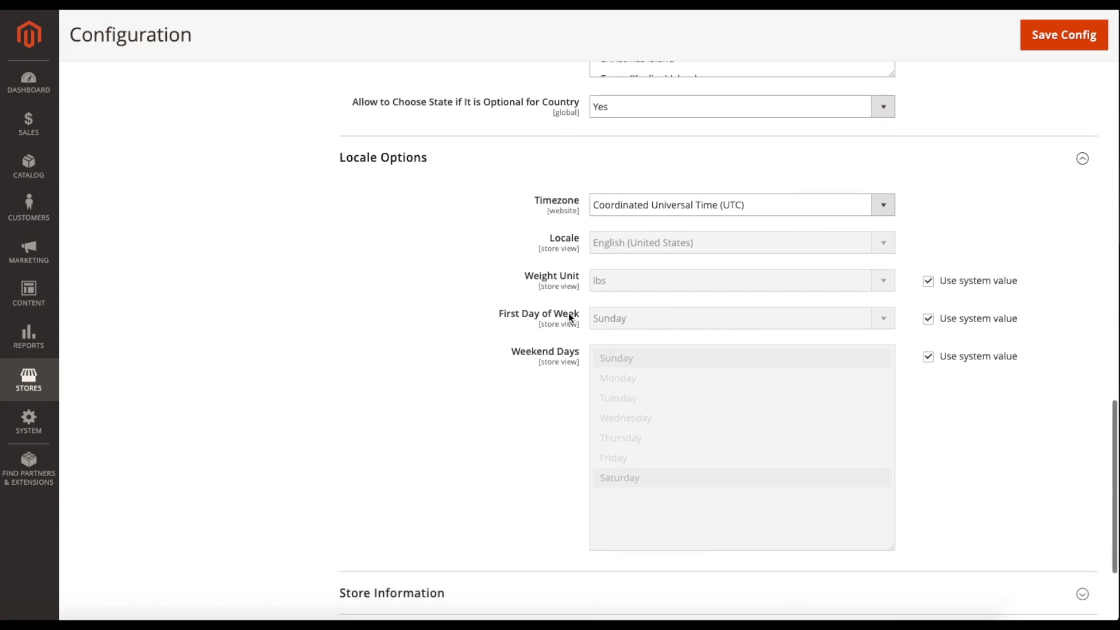
scroll(446, 315, down, 1)
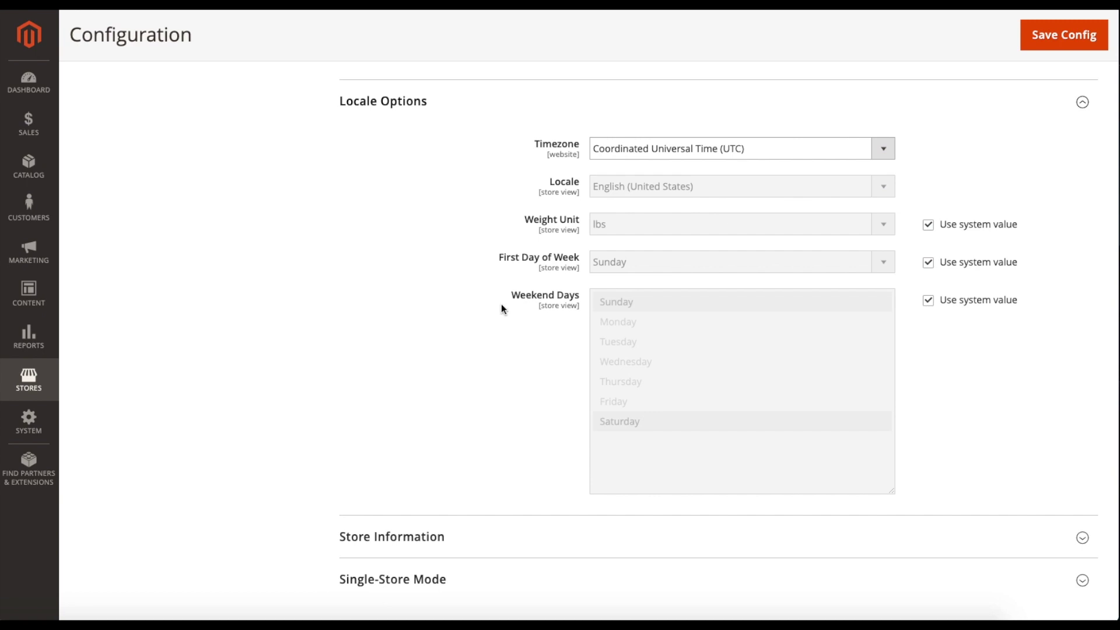
scroll(401, 320, down, 2)
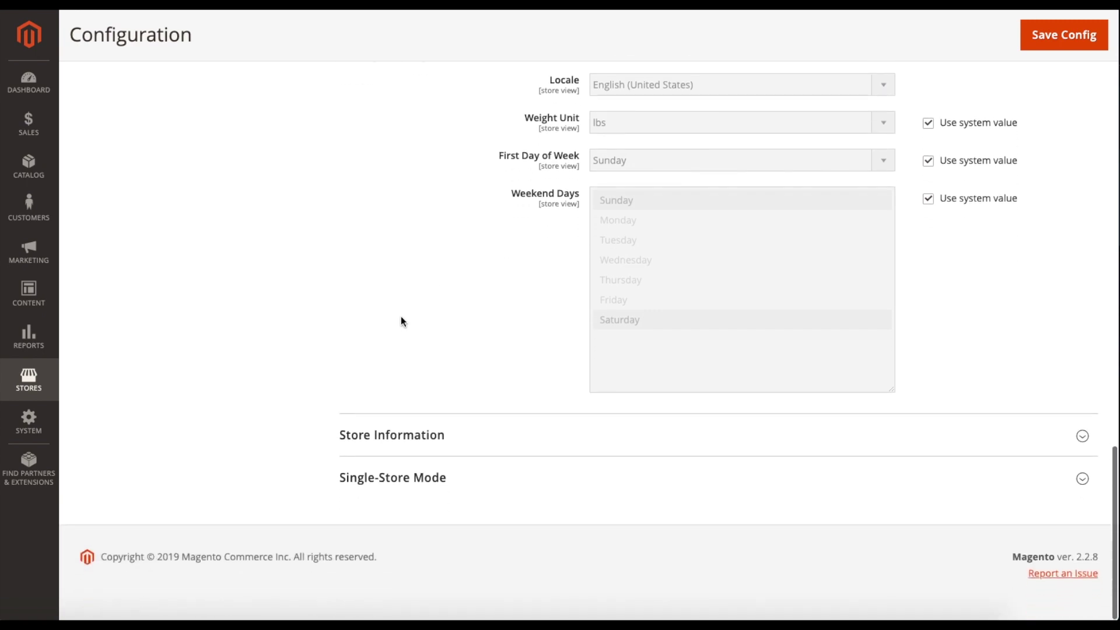
Expand Store Information and review the store name, phone number, hours of operation, country, region, address and VAT number fields.
click(467, 432)
scroll(446, 364, down, 3)
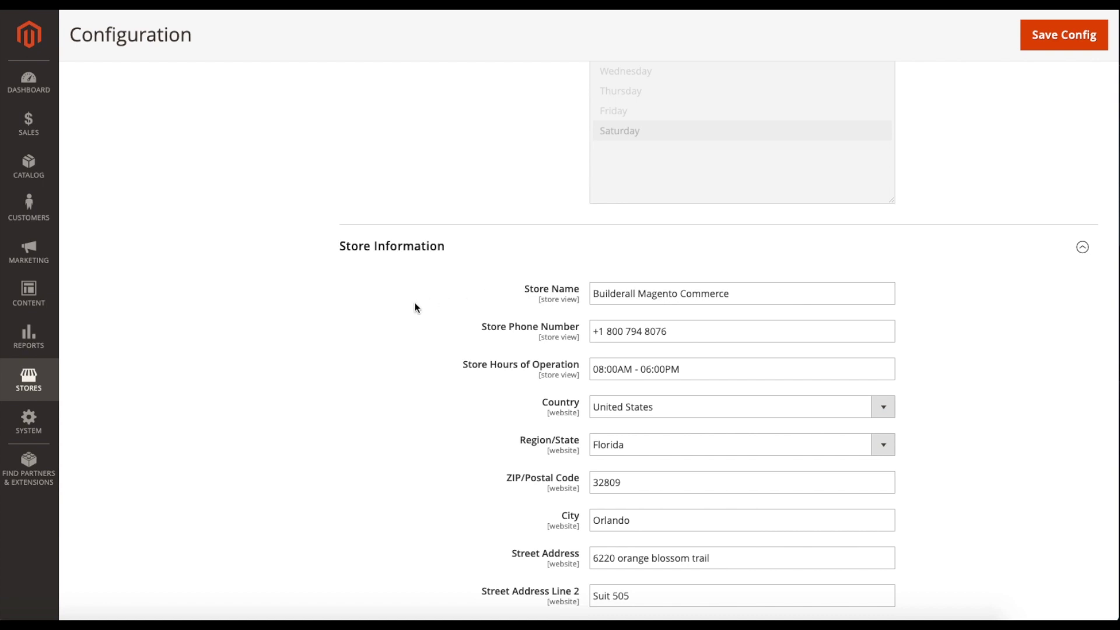
scroll(414, 308, down, 1)
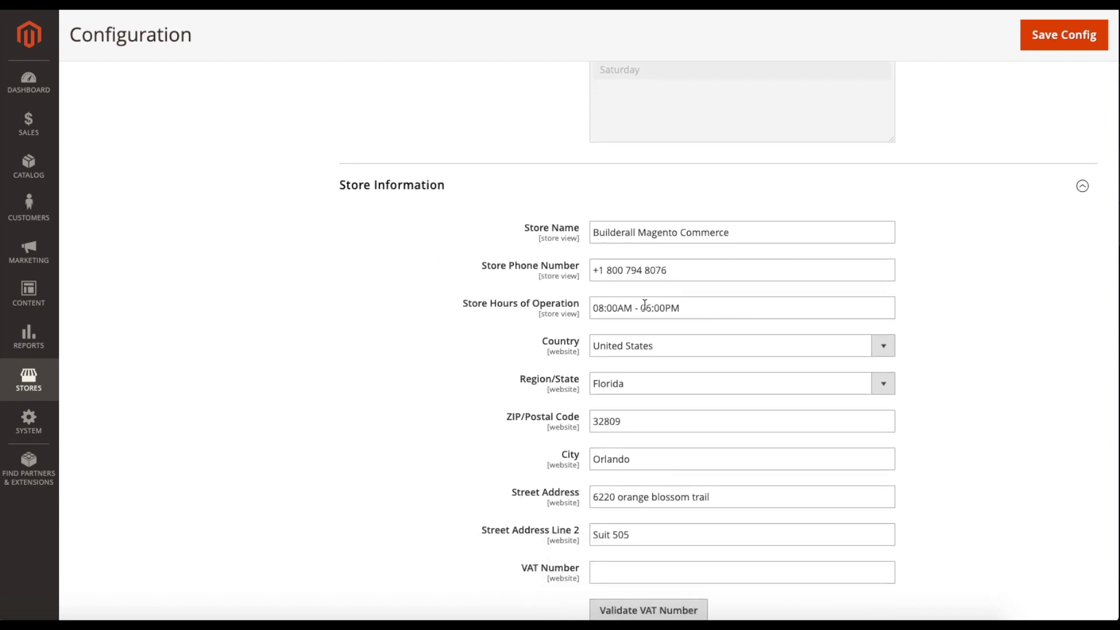
scroll(590, 299, down, 1)
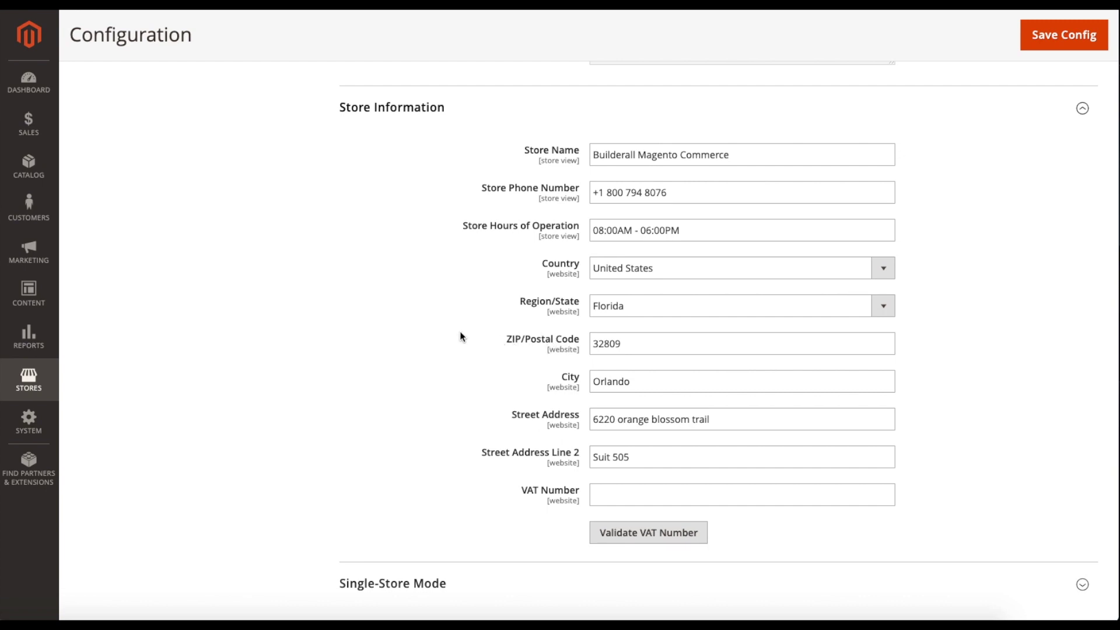
scroll(459, 338, down, 1)
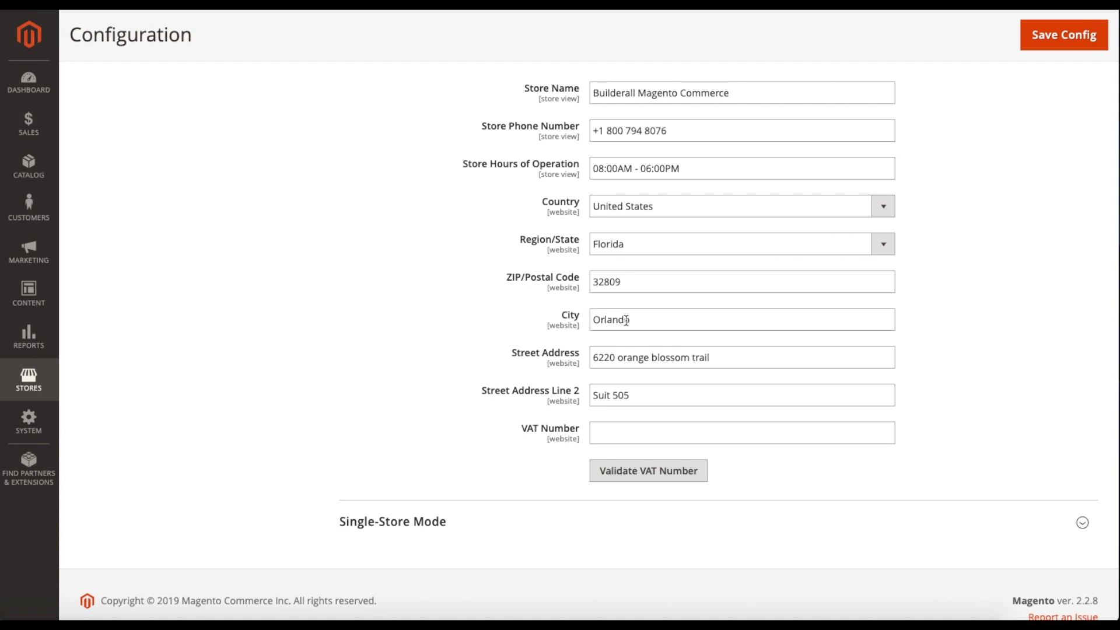
scroll(481, 321, down, 1)
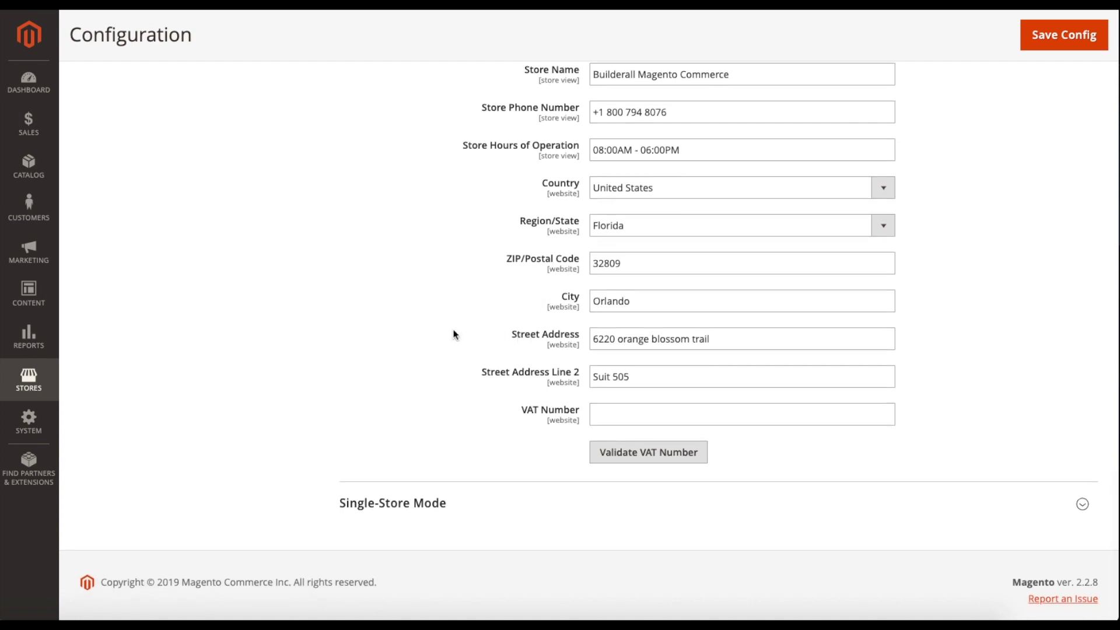
scroll(410, 330, down, 1)
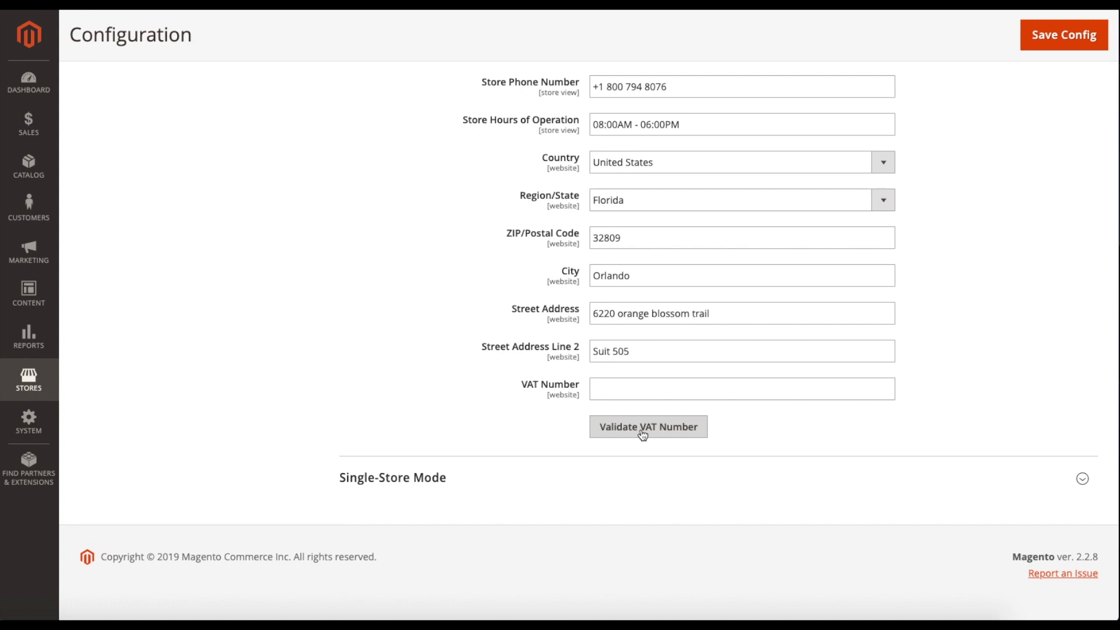
scroll(420, 286, up, 1)
scroll(443, 327, down, 1)
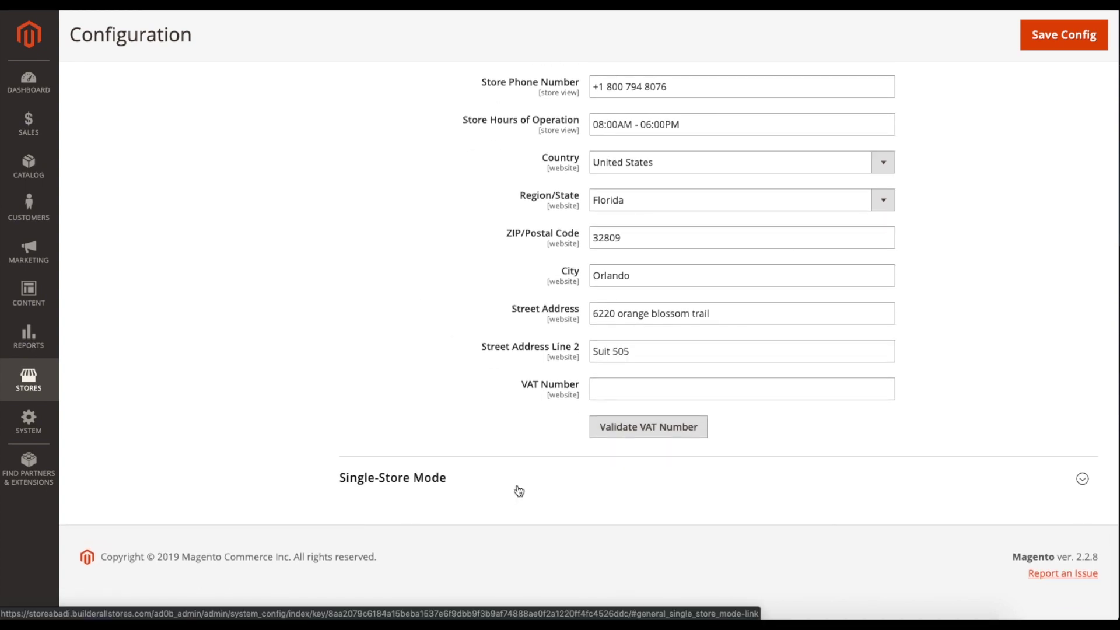
Expand Single-Store Mode, check the choices for Enable Single-Store Mode and keep No selected.
click(513, 479)
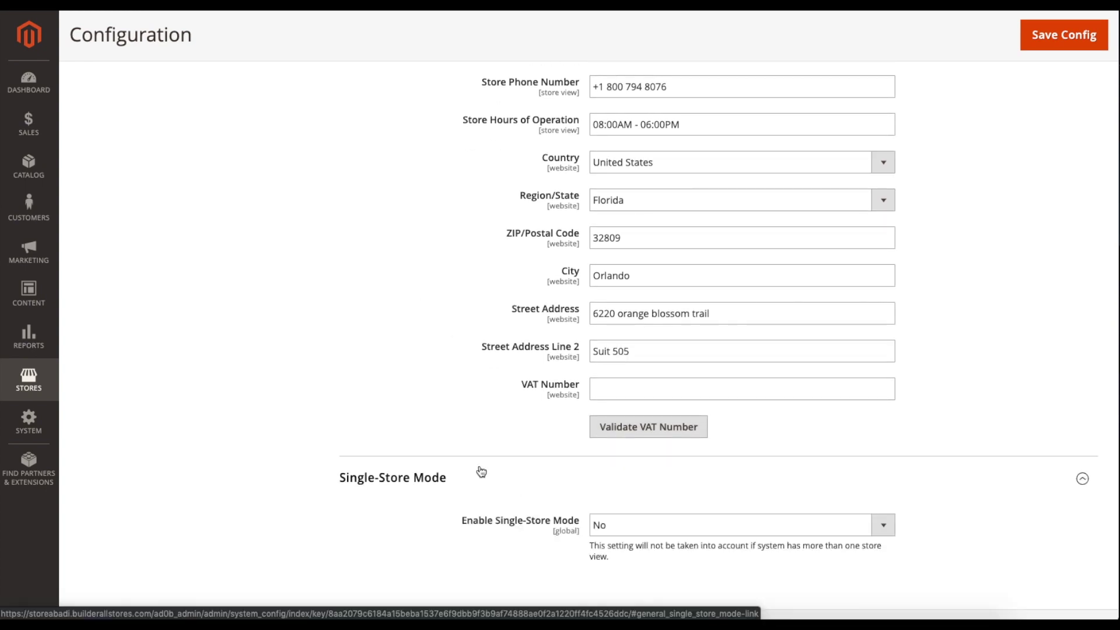
scroll(477, 470, down, 3)
click(607, 446)
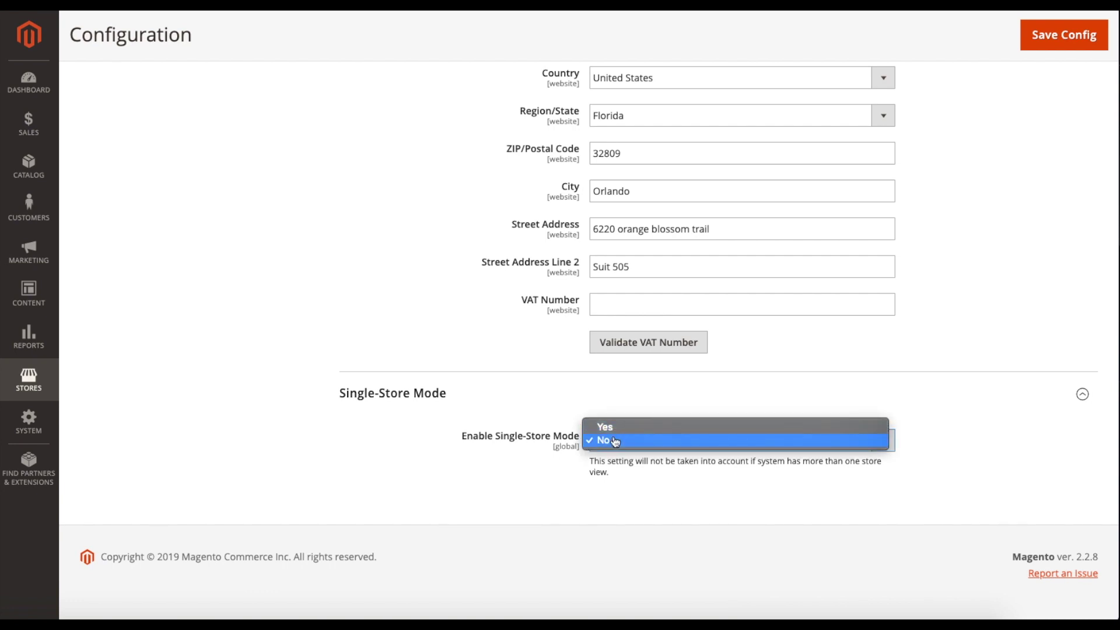
click(615, 441)
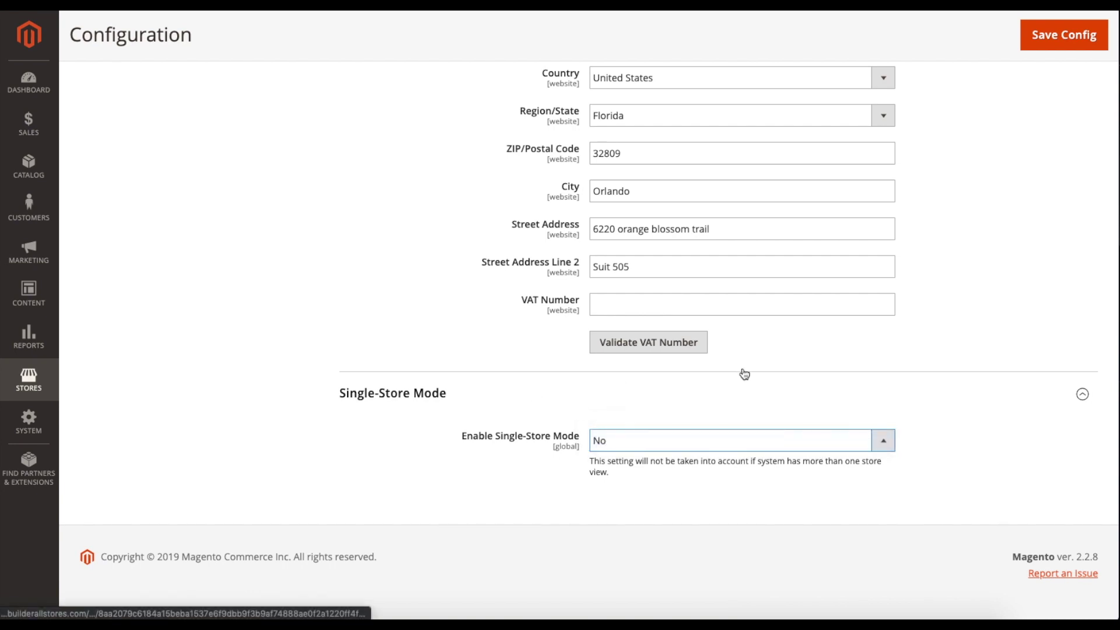
Look back over the Store Information fields and save the General store configuration.
scroll(961, 237, up, 3)
scroll(754, 432, up, 4)
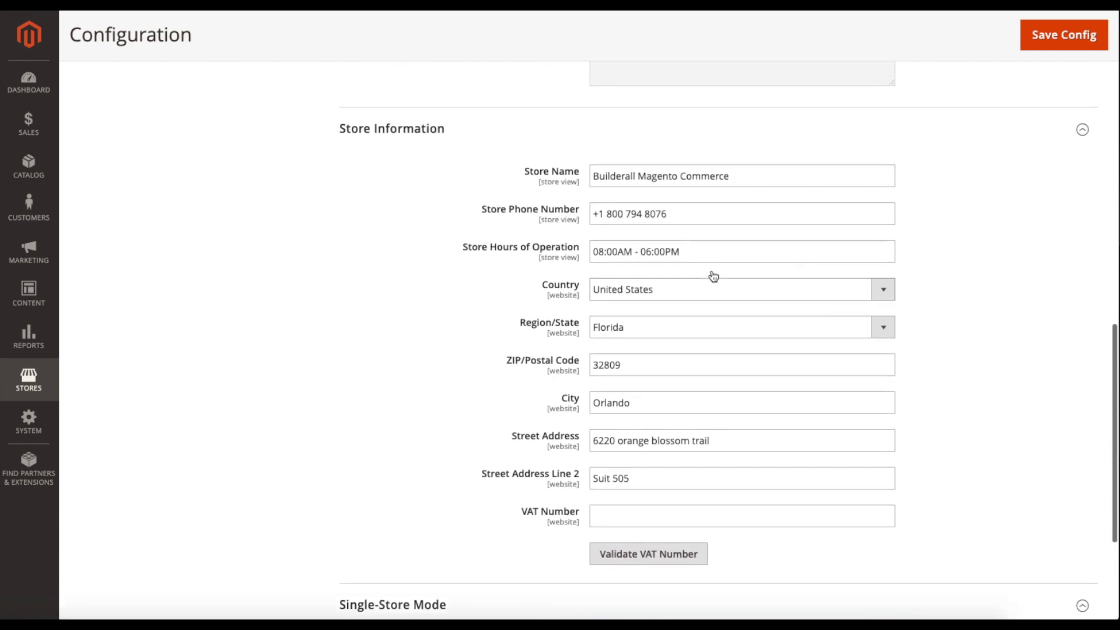
scroll(712, 274, down, 1)
click(1085, 37)
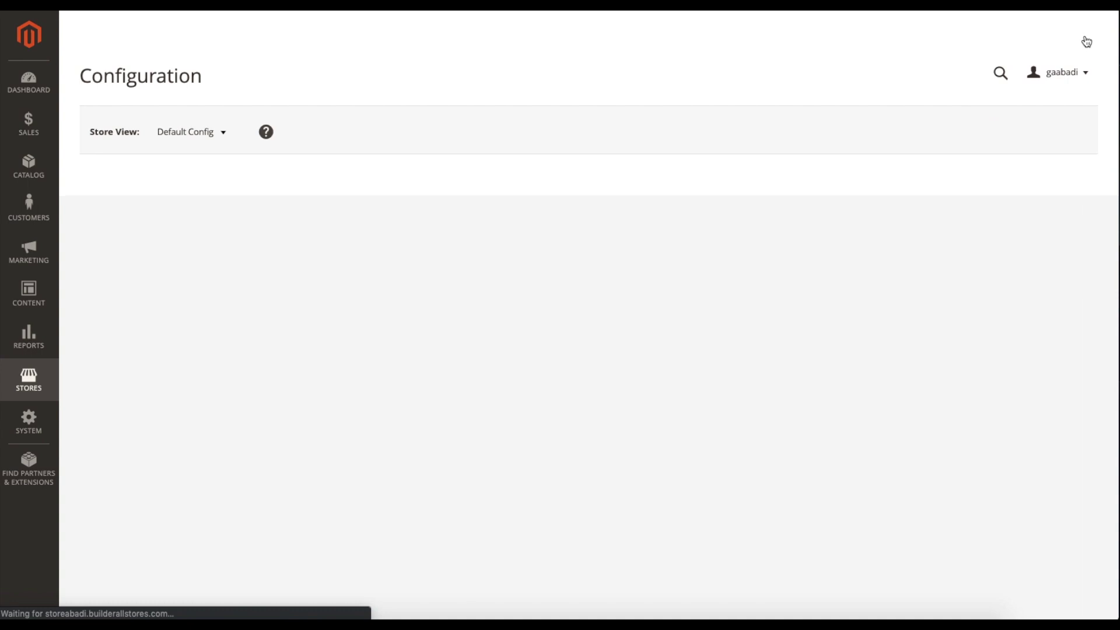